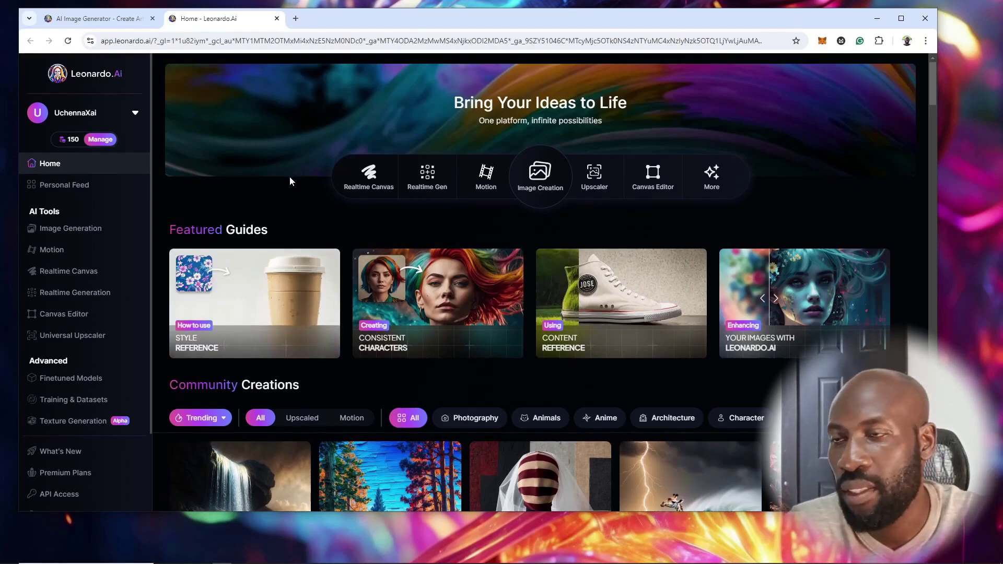
Step: Open the Personal Feed and scroll down to the goat-like humanoid creature generations
scroll(293, 175, "down", 5)
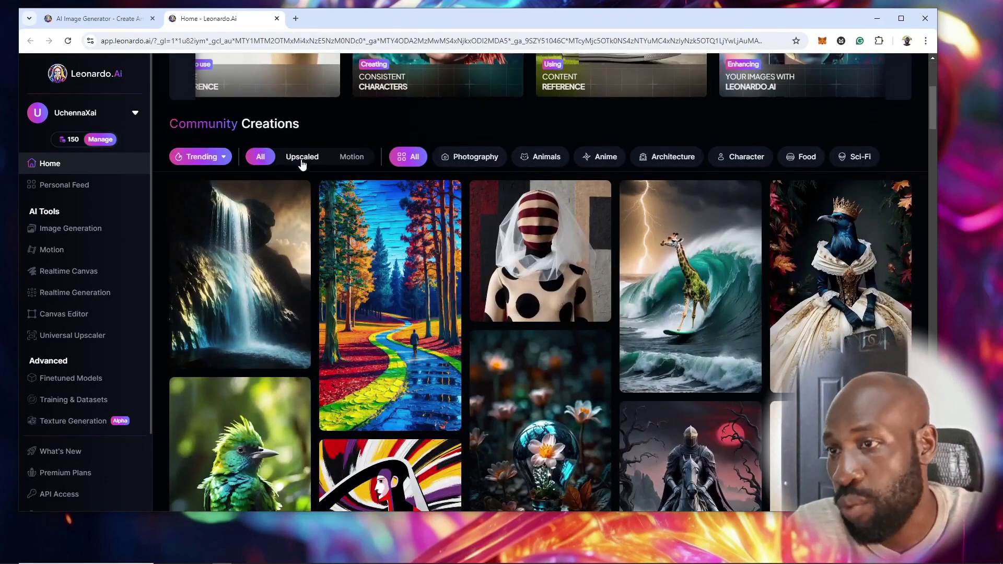
scroll(396, 254, "down", 1)
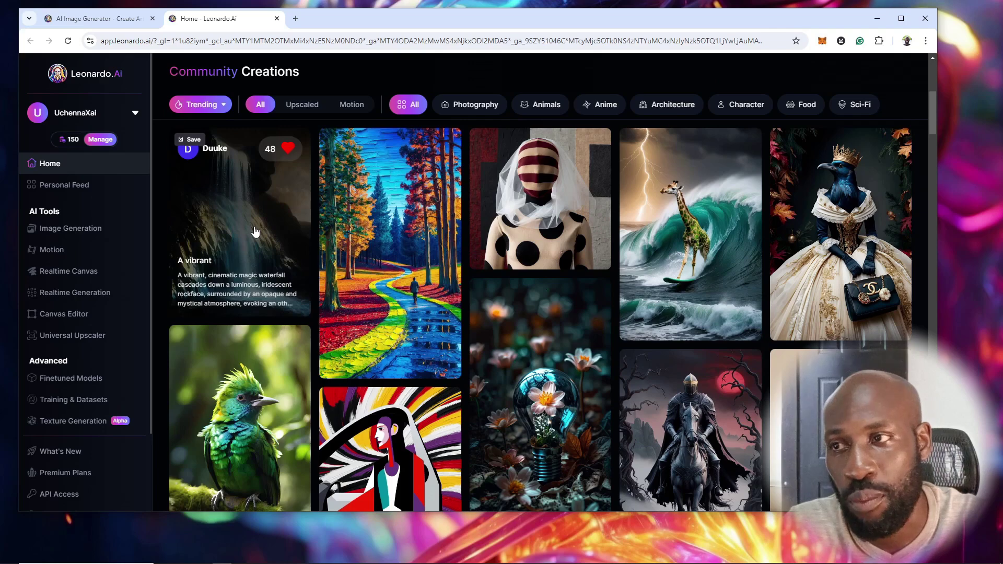
scroll(243, 228, "up", 6)
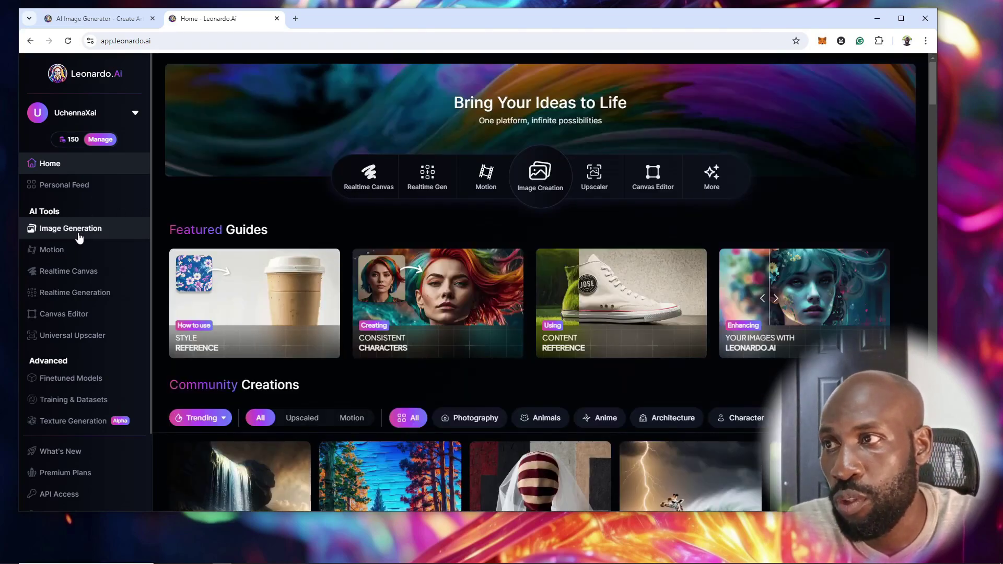
left_click(81, 188)
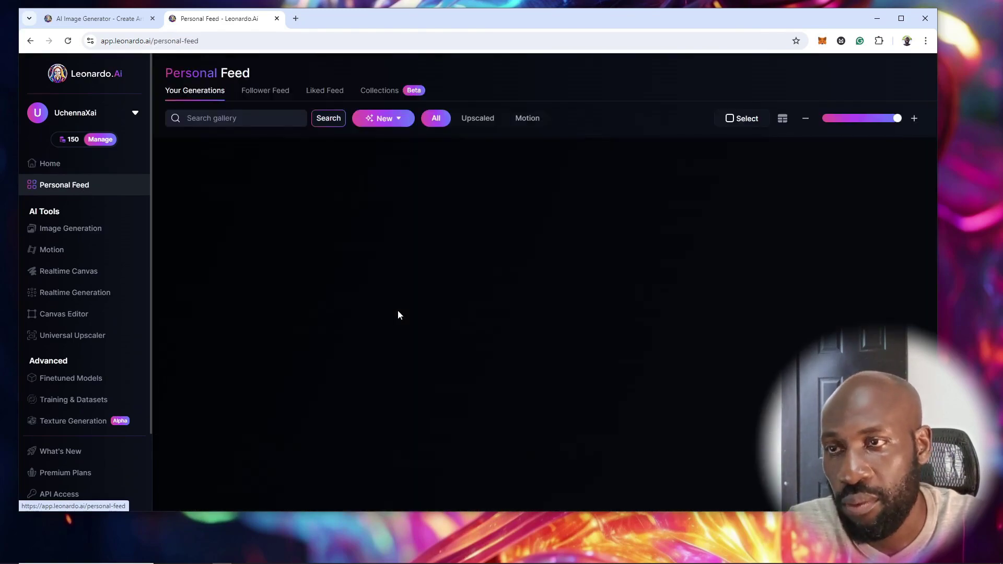
scroll(455, 311, "down", 3)
scroll(458, 313, "down", 10)
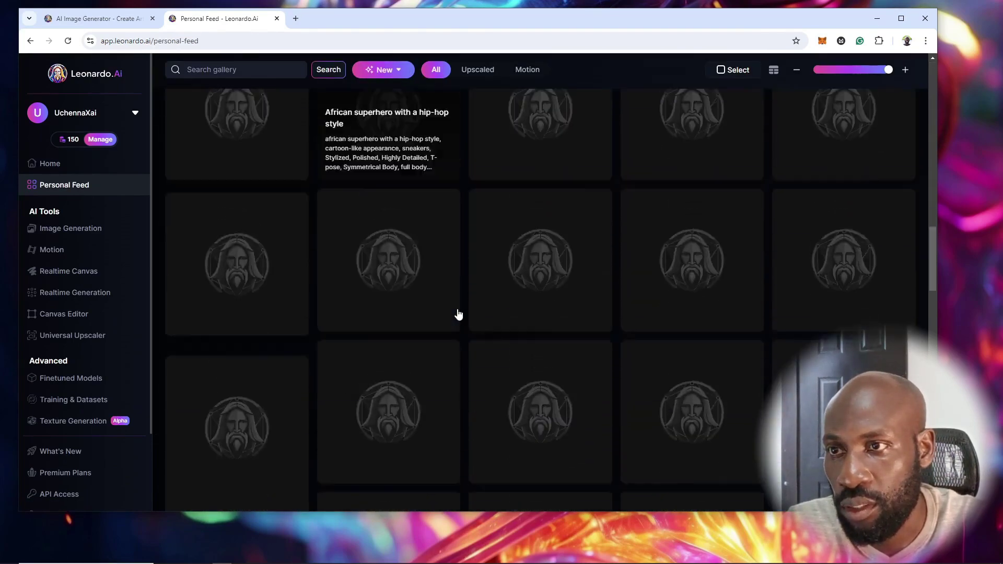
scroll(458, 312, "down", 10)
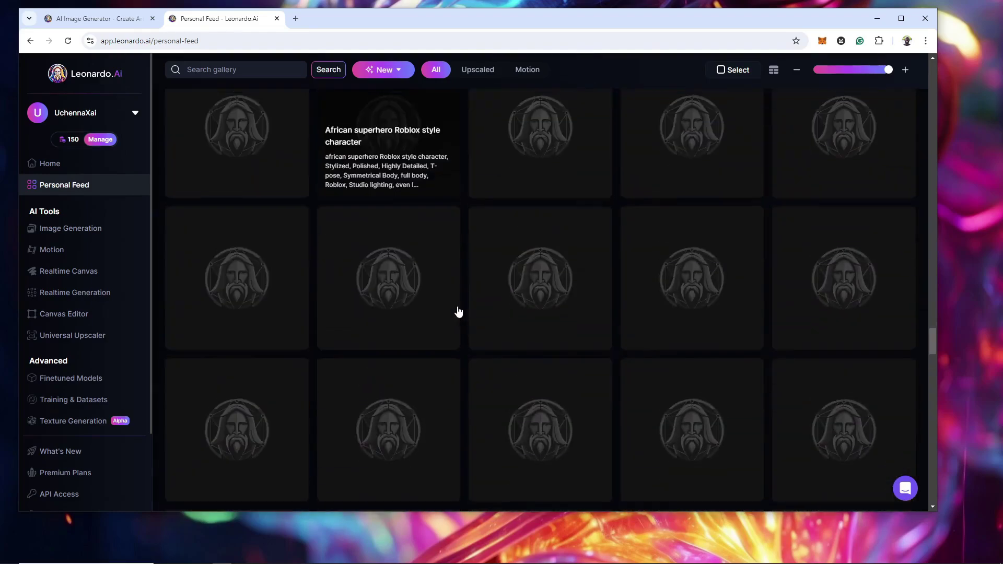
scroll(458, 312, "down", 10)
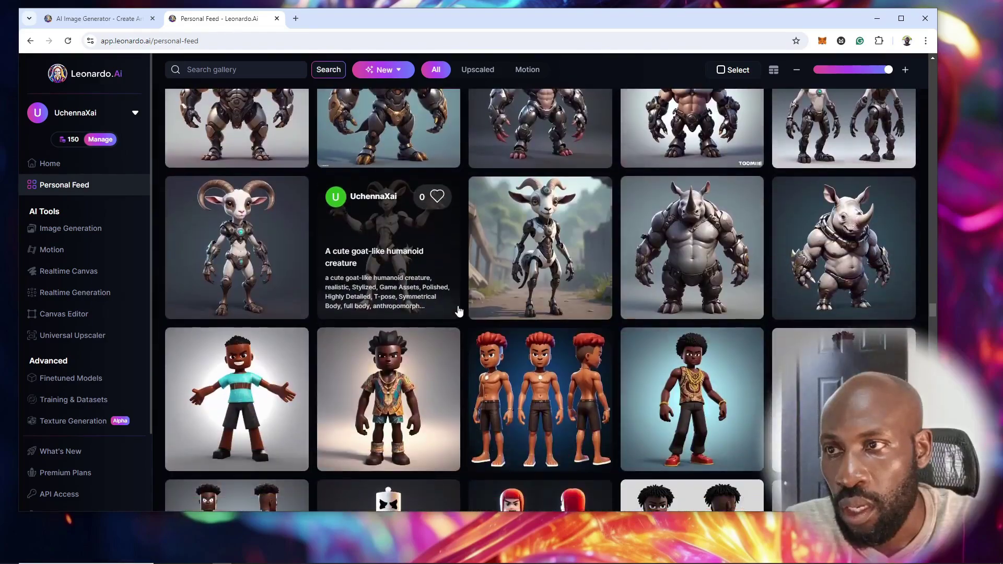
scroll(458, 311, "up", 3)
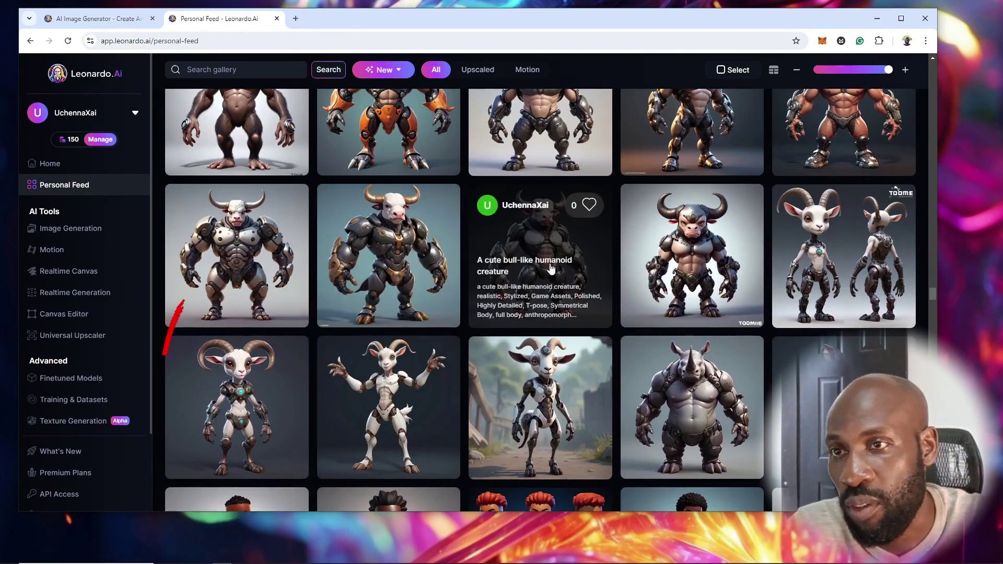
Step: Preview the goat creature image's details, close them, and keep browsing the gallery
left_click(239, 390)
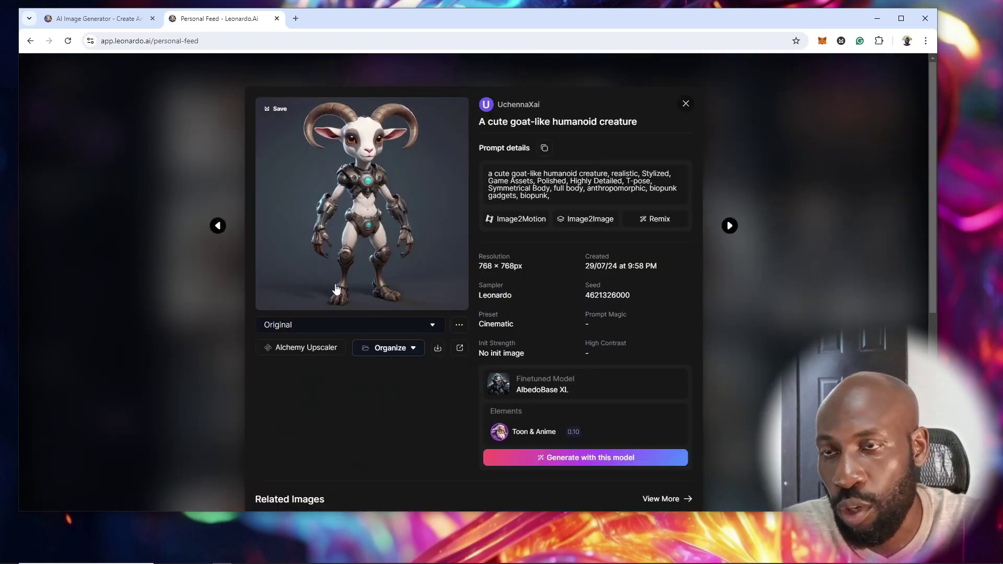
key("Escape")
scroll(575, 232, "up", 4)
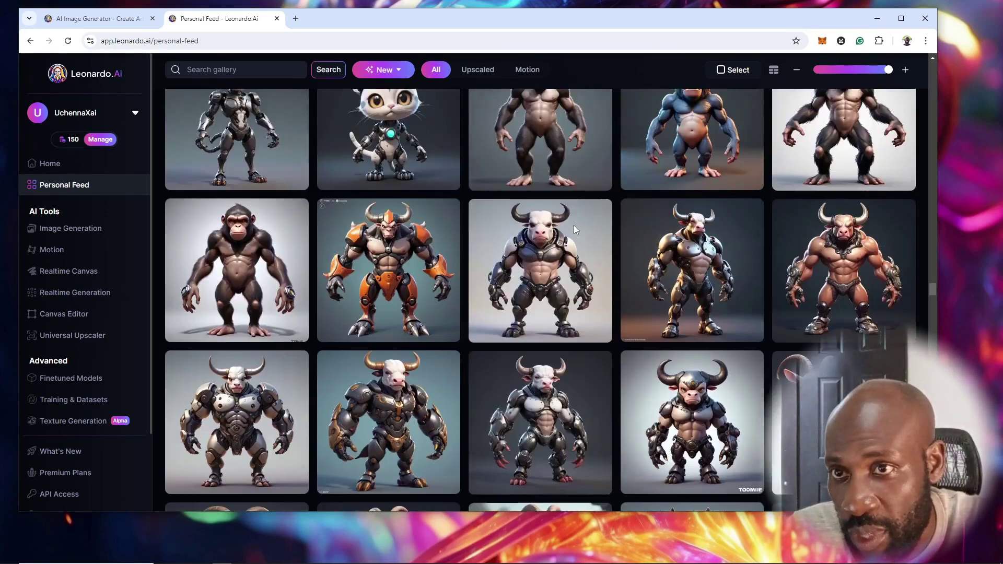
scroll(574, 224, "down", 3)
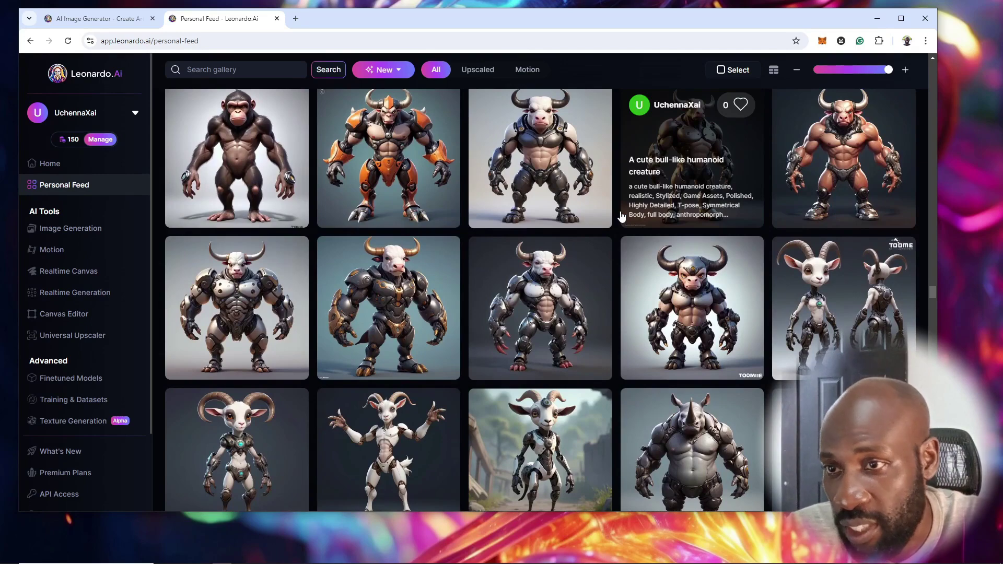
scroll(621, 217, "down", 2)
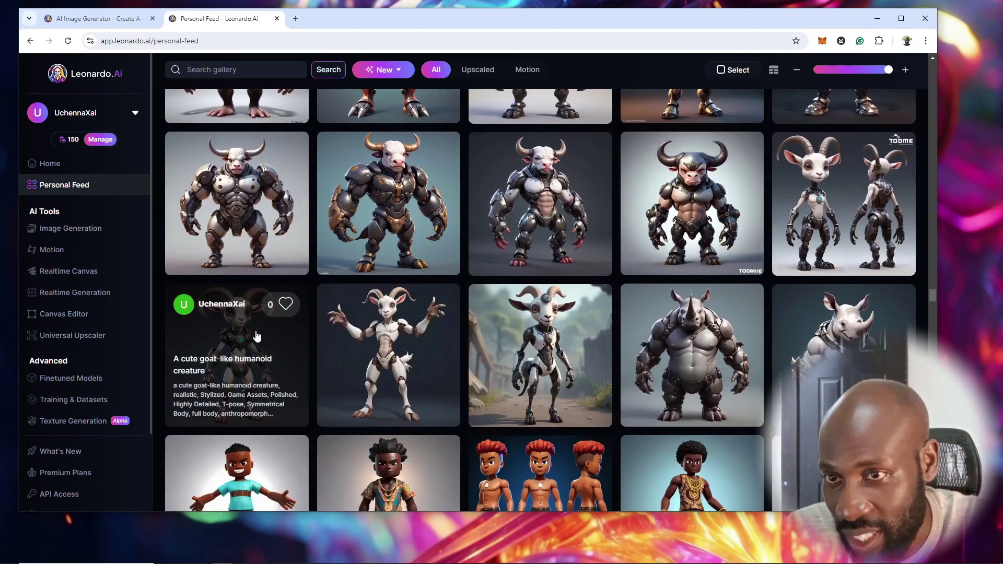
Step: Open the goat creature image, select its full prompt, and switch to the saved image's folder
left_click(257, 336)
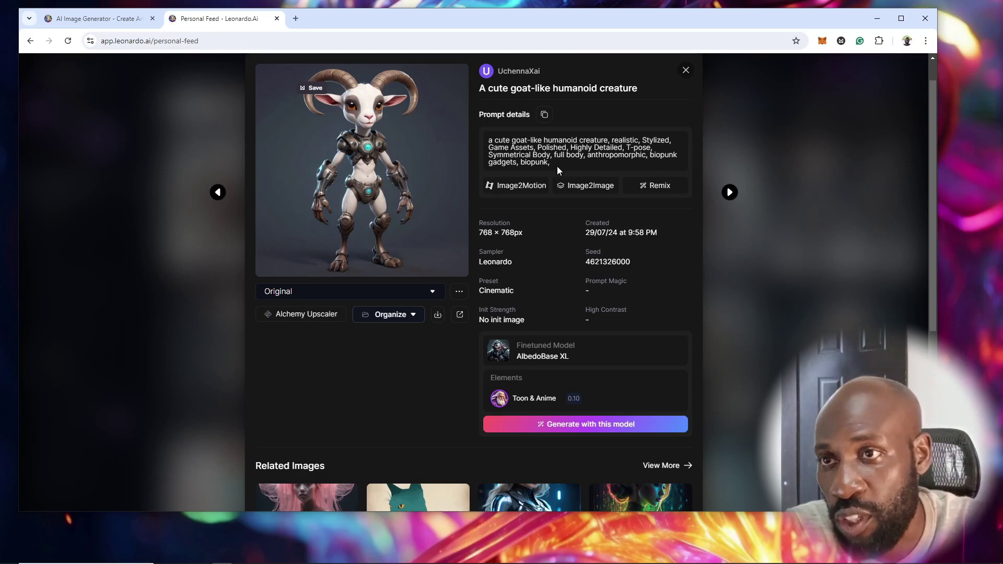
left_click_drag(557, 166, 487, 145)
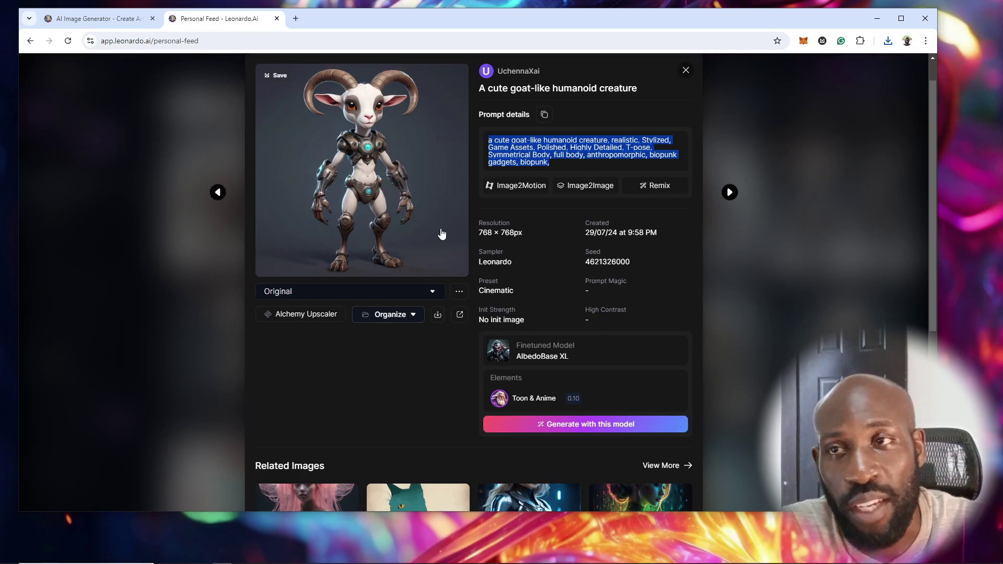
key("alt+Tab")
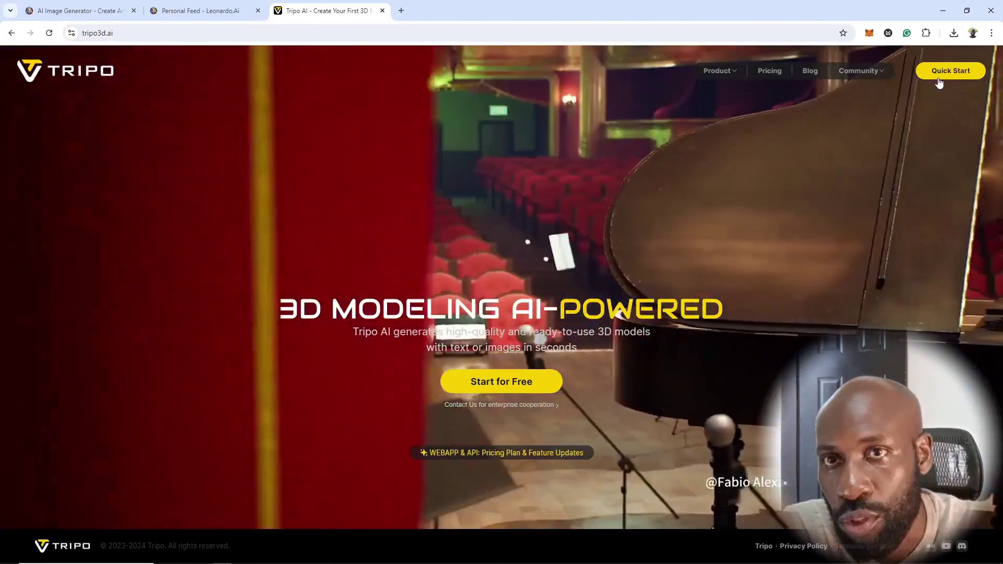
Step: Launch the Tripo AI app with Quick Start from the tripo3d.ai landing page
left_click(939, 82)
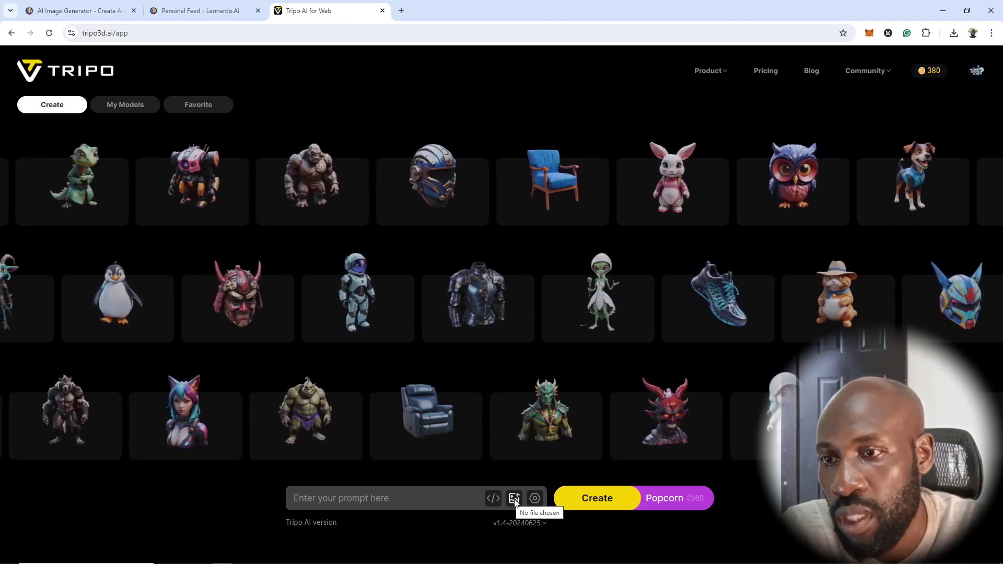
Step: Upload the saved goat image as the source for a new Tripo 3D model
left_click(514, 499)
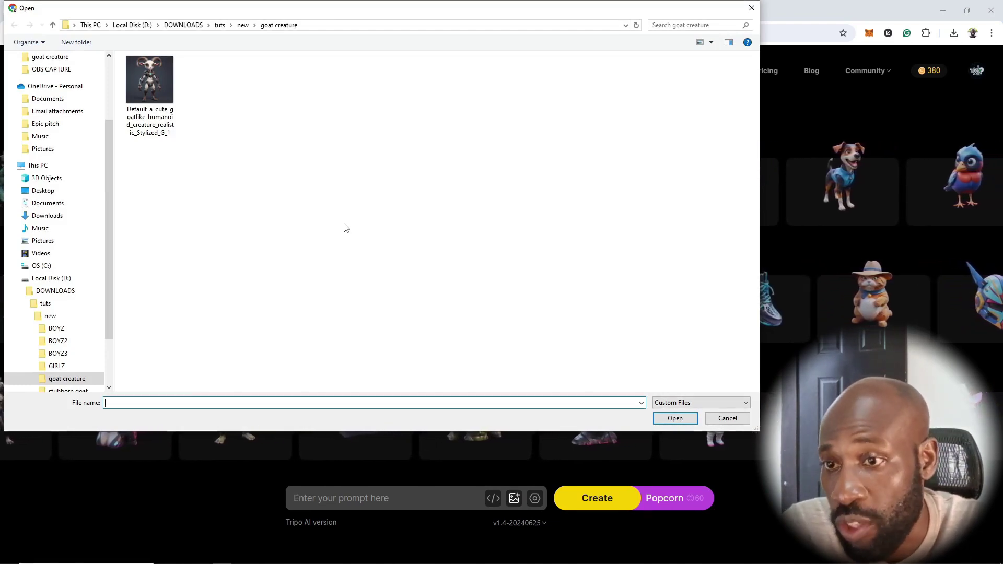
left_click(675, 418)
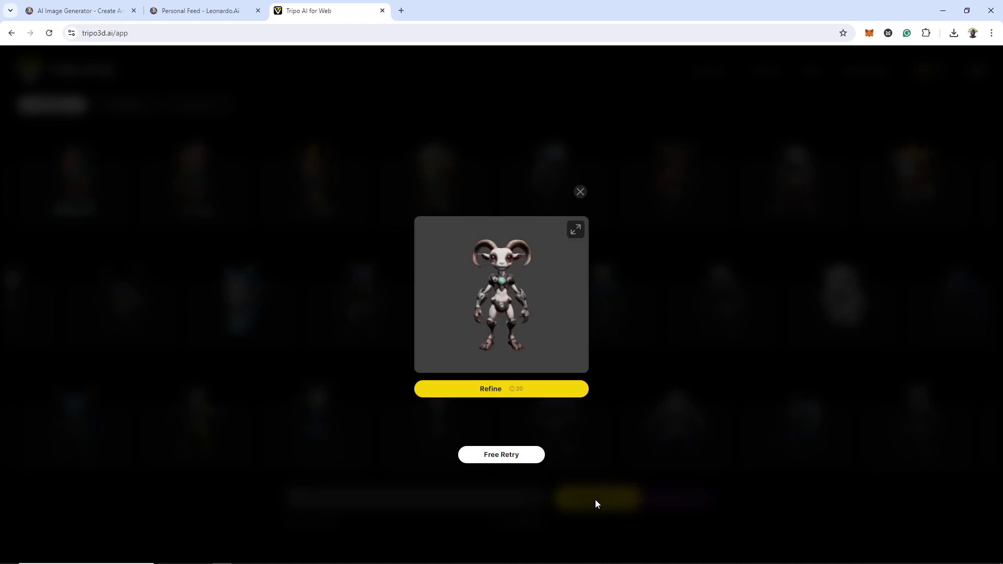
Step: Orbit the goat draft model in the full 3D viewer, then send it for Refine
left_click_drag(552, 307, 519, 305)
left_click(510, 389)
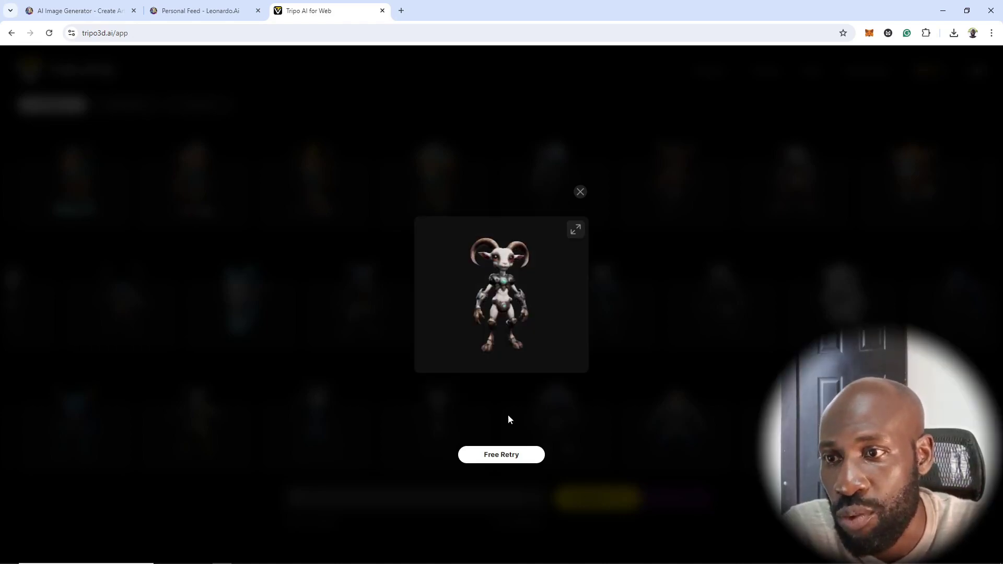
mouse_move(501, 279)
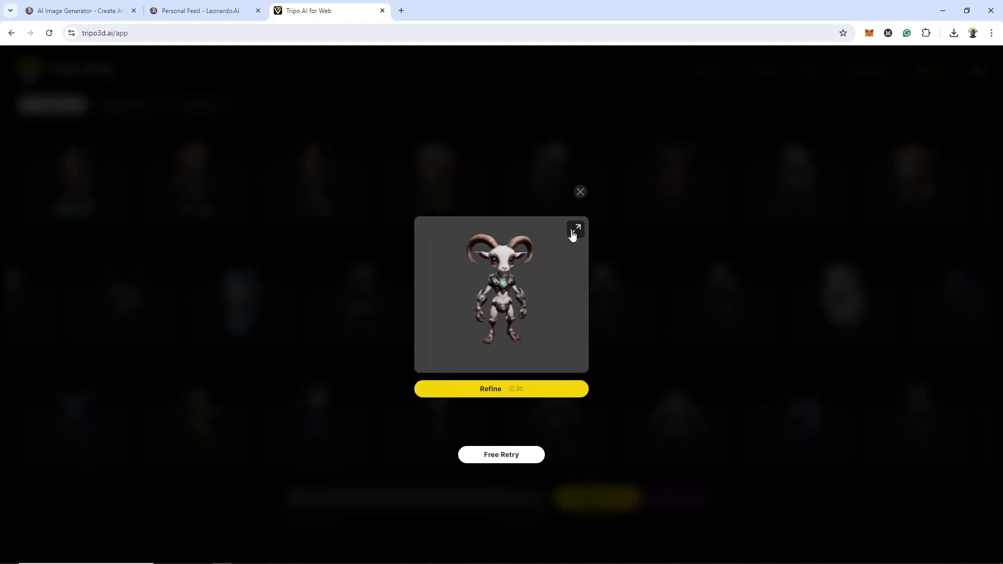
left_click(574, 230)
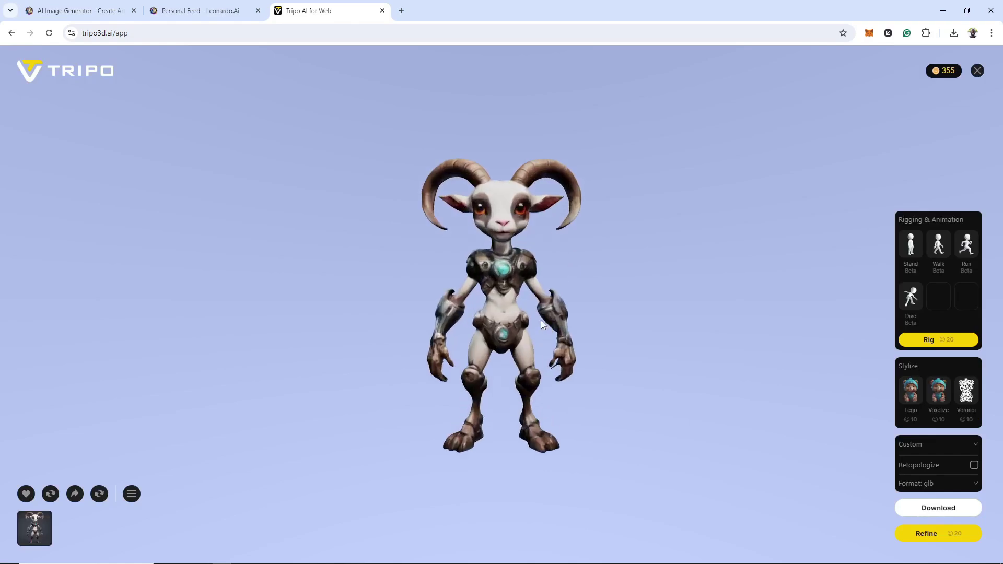
left_click_drag(540, 321, 913, 517)
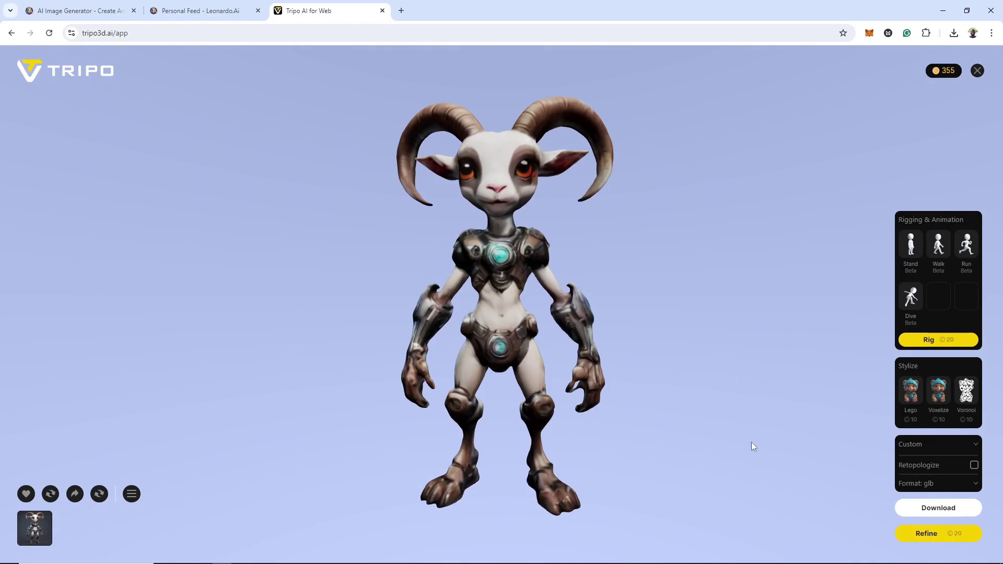
left_click(927, 533)
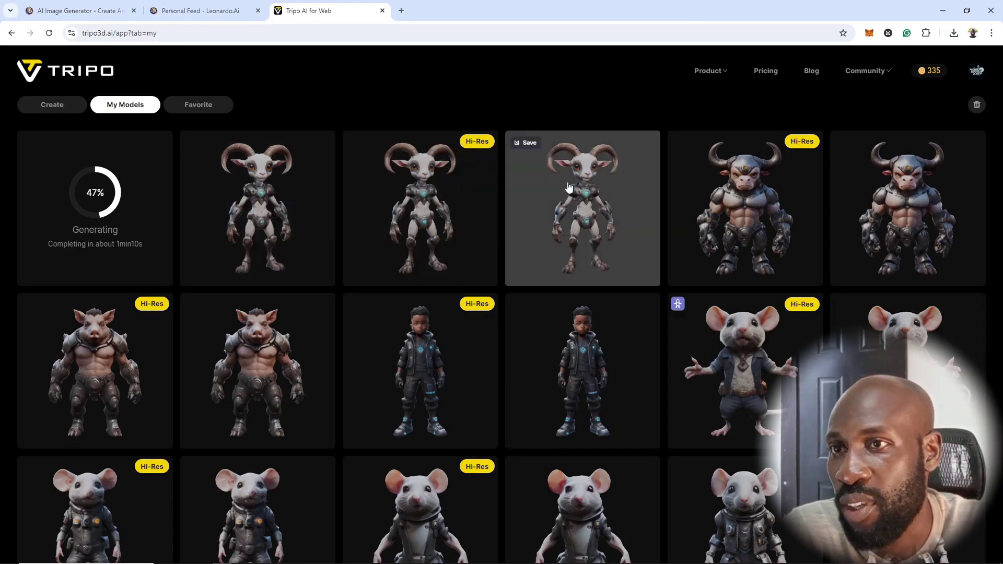
Step: Open the earlier bull model, orbit it to see its back and side, then close the viewer
scroll(751, 344, "down", 2)
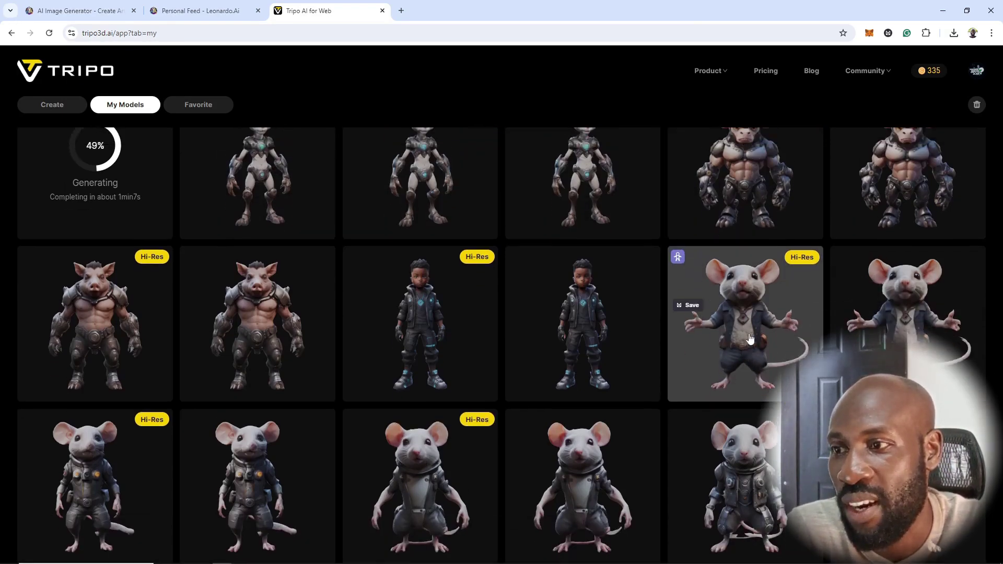
scroll(748, 337, "up", 2)
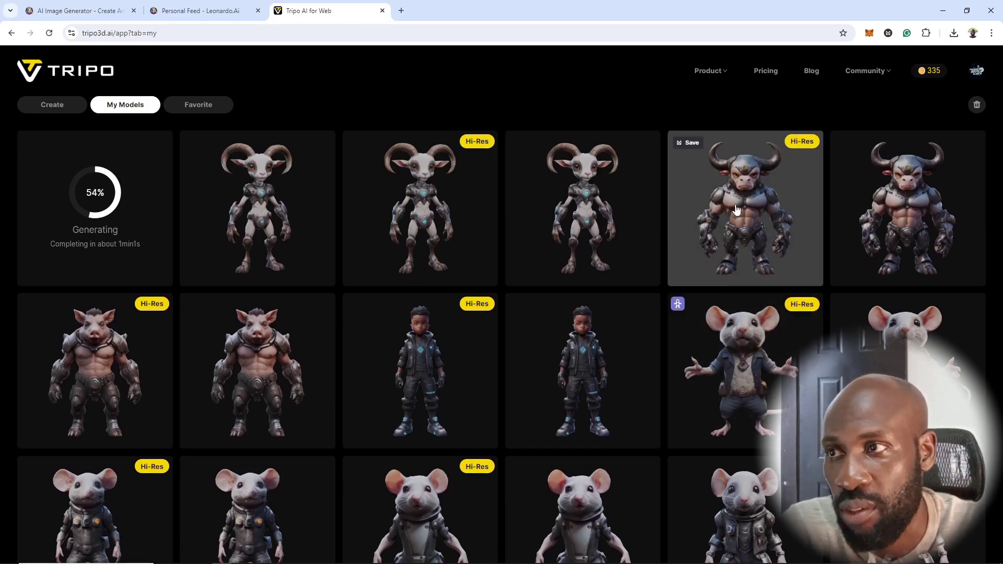
left_click(736, 211)
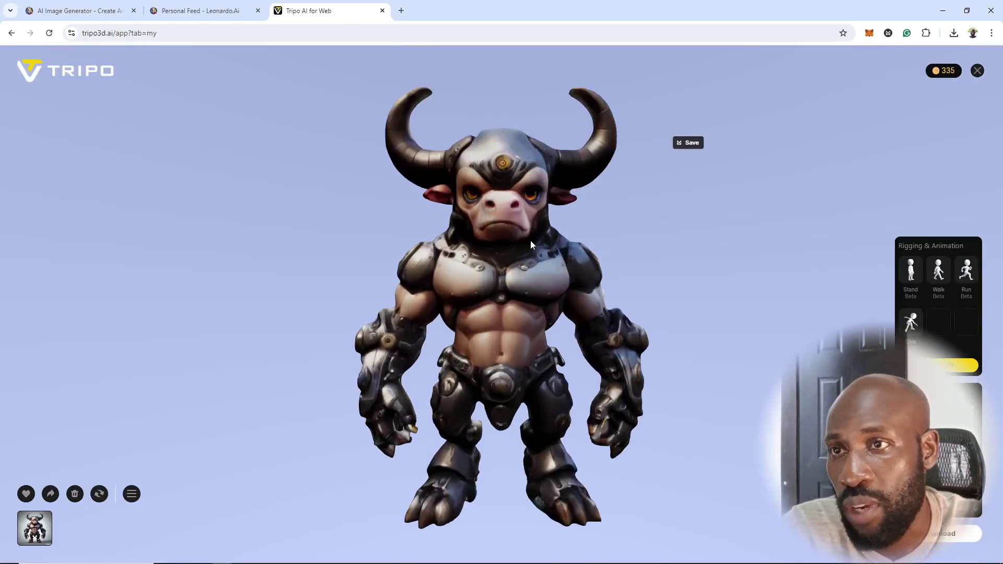
left_click_drag(430, 253, 456, 262)
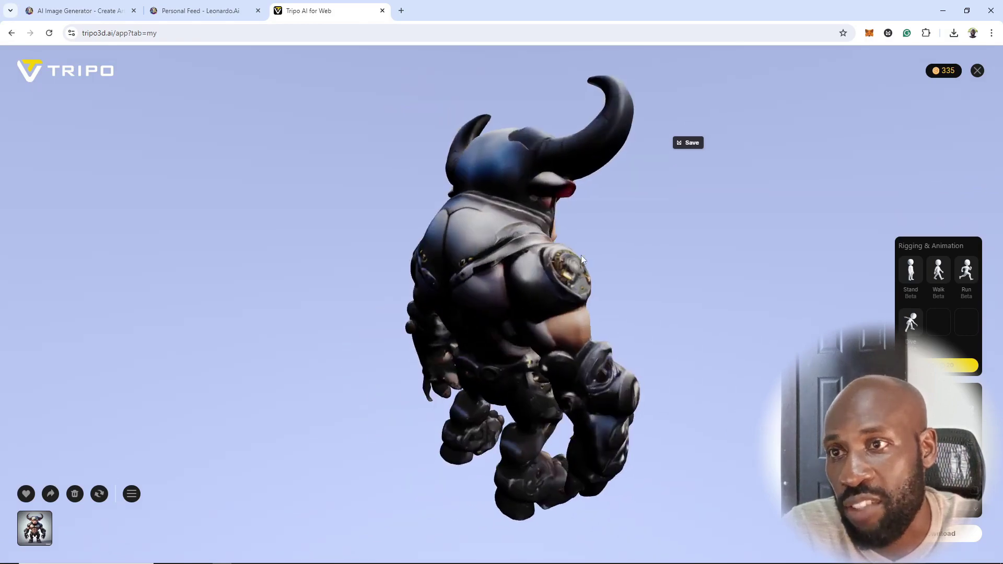
left_click_drag(599, 252, 346, 226)
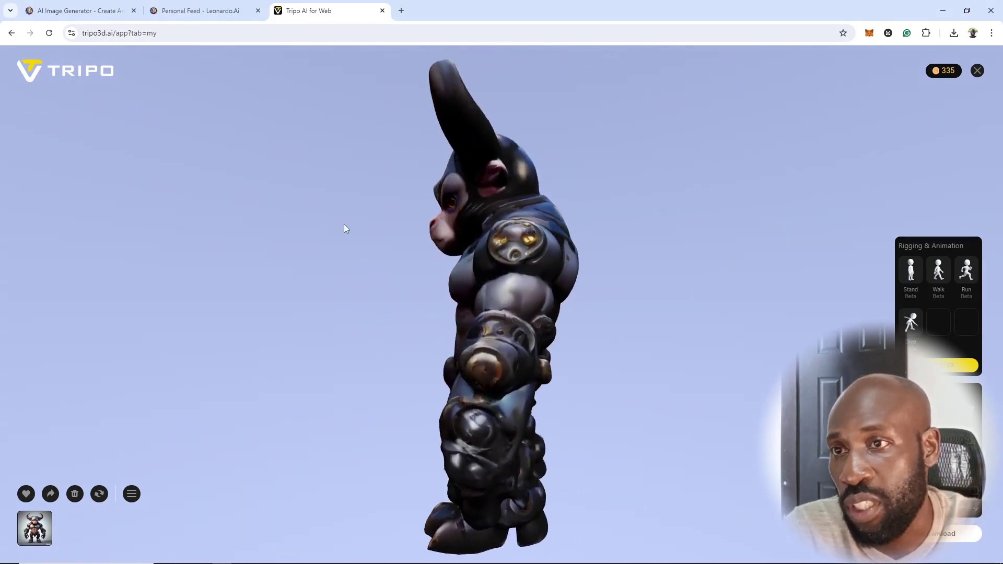
left_click(976, 71)
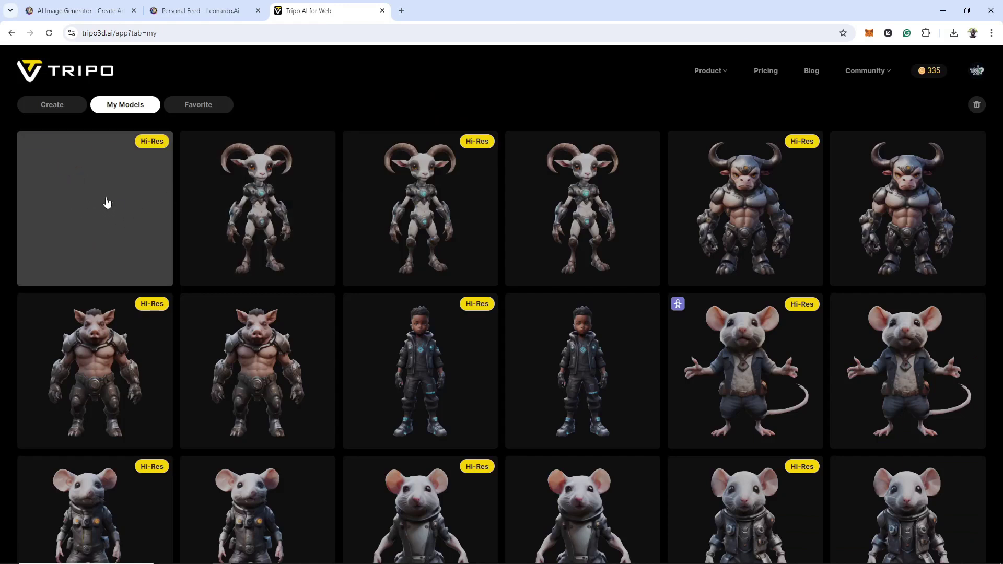
Step: Open the newly refined goat model and orbit it to check side and low angles
left_click(107, 202)
left_click_drag(413, 289, 572, 272)
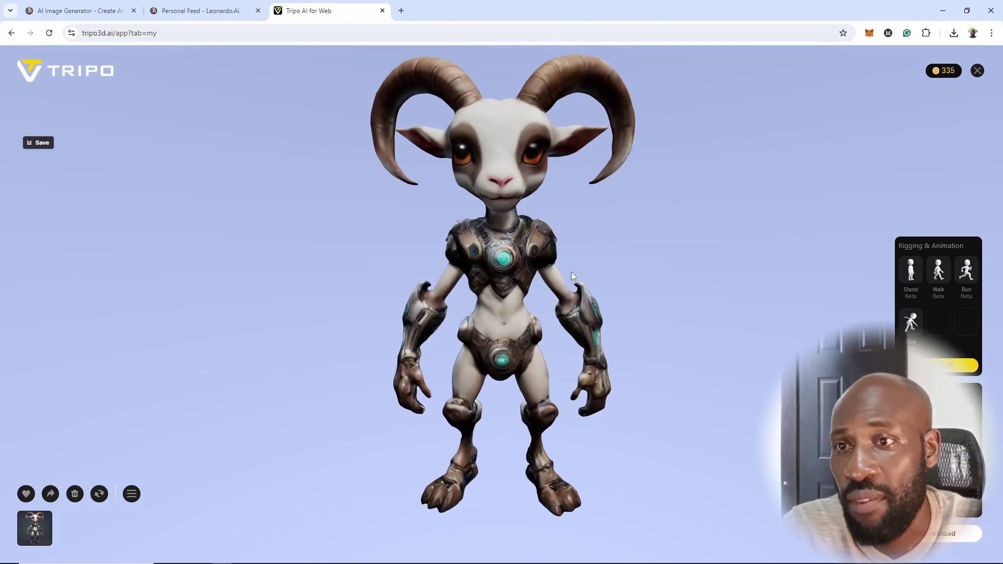
left_click_drag(542, 356, 386, 365)
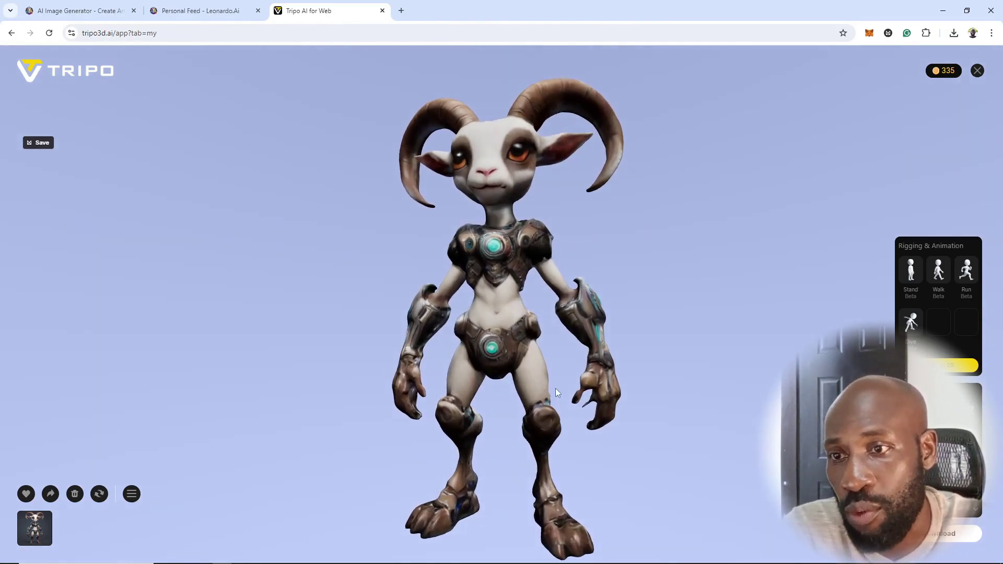
left_click_drag(472, 345, 515, 312)
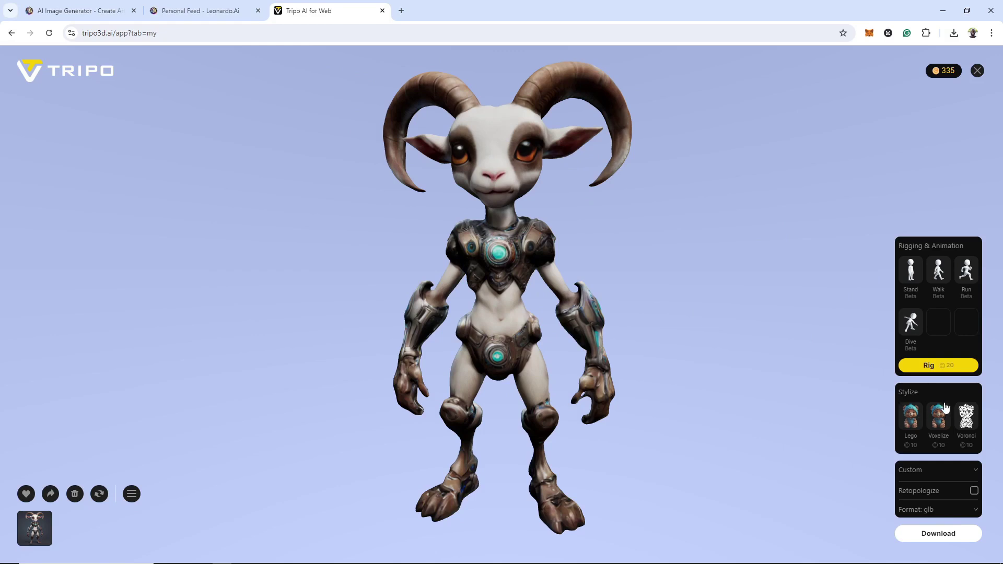
Step: Keep the Custom export preset and enable Retopologize at game asset quality
left_click(934, 469)
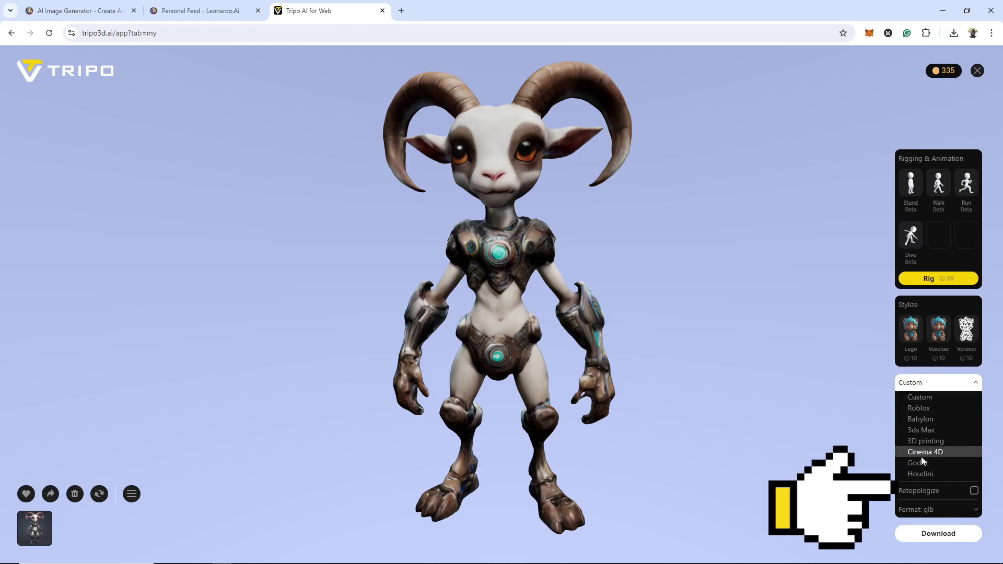
left_click(943, 398)
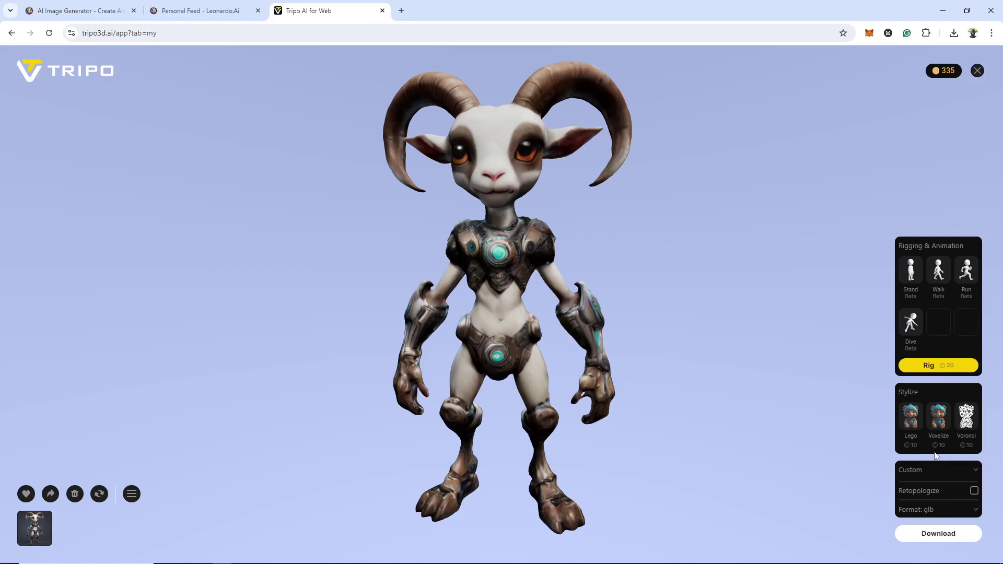
left_click(973, 490)
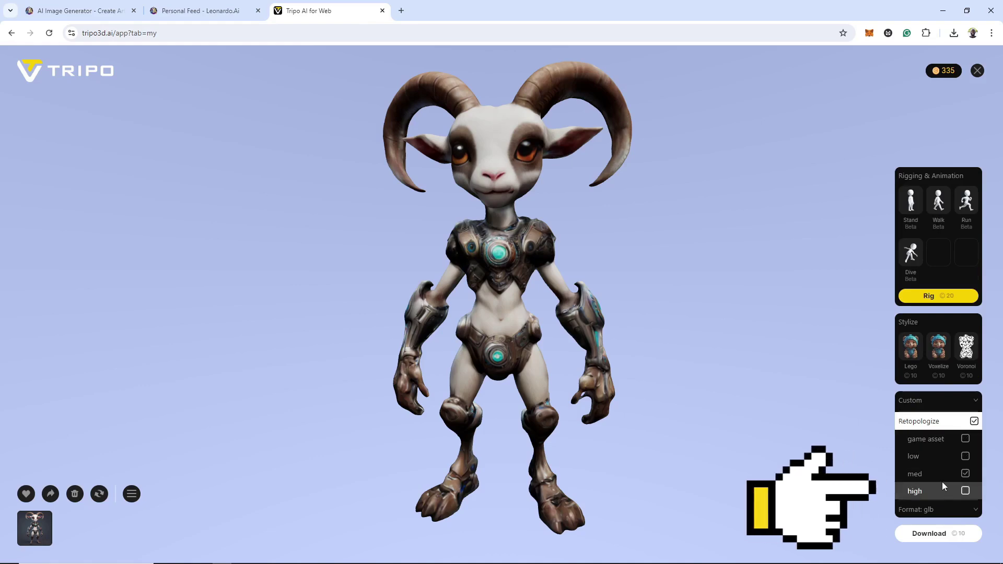
left_click(965, 439)
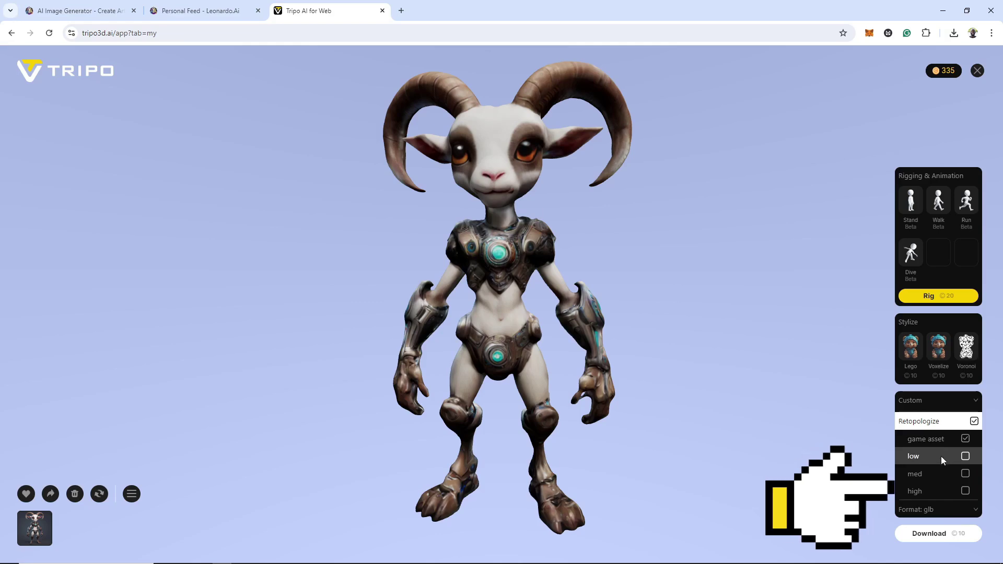
left_click(937, 510)
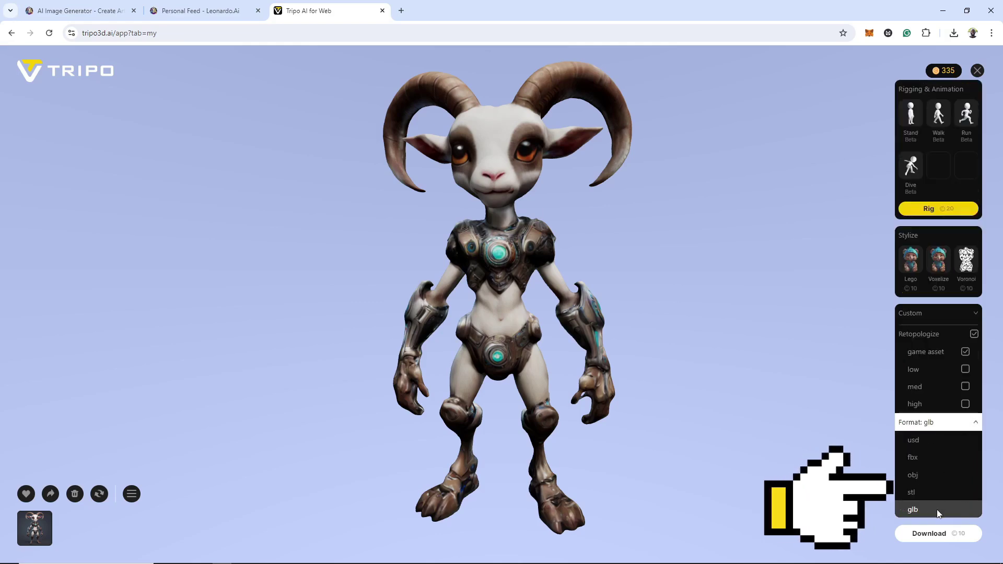
Step: Choose fbx as the format and download the retopologized goat model (5.7 MB)
left_click(922, 458)
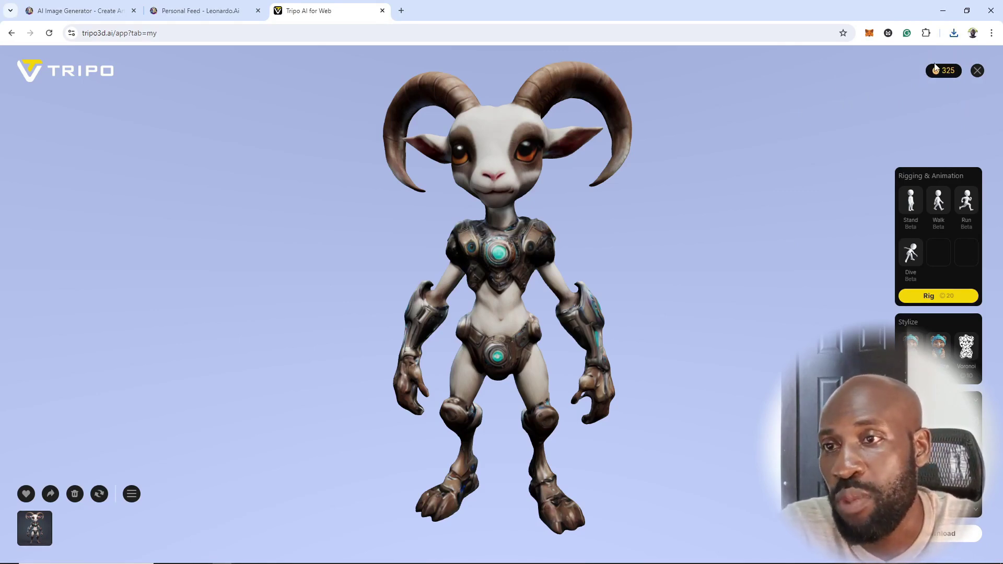
Step: Switch to File Explorer to check the downloaded goat model files
key("alt+Tab")
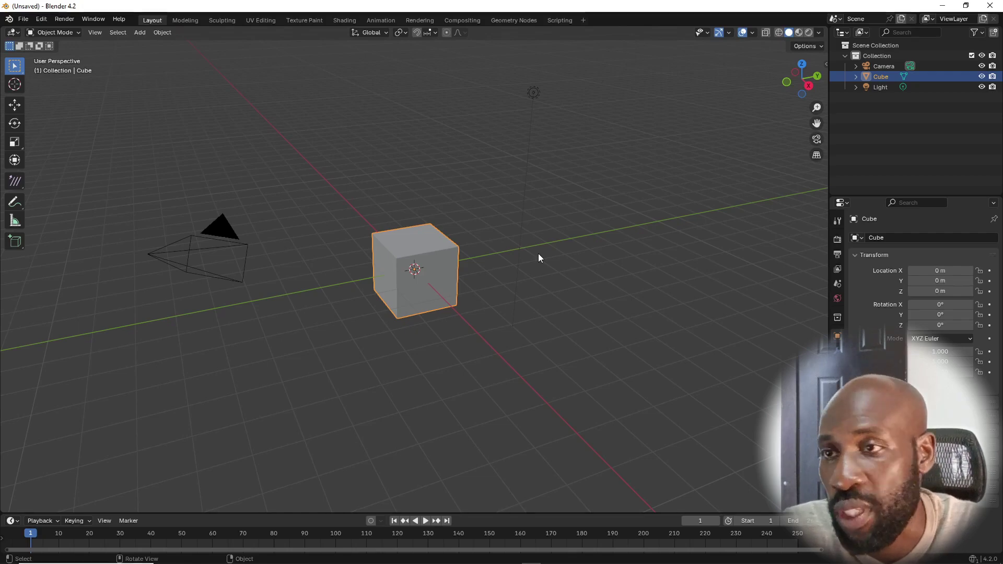
Step: Delete the default cube and bring the downloaded model's folder window over Blender
key("Delete")
scroll(400, 410, "down", 3)
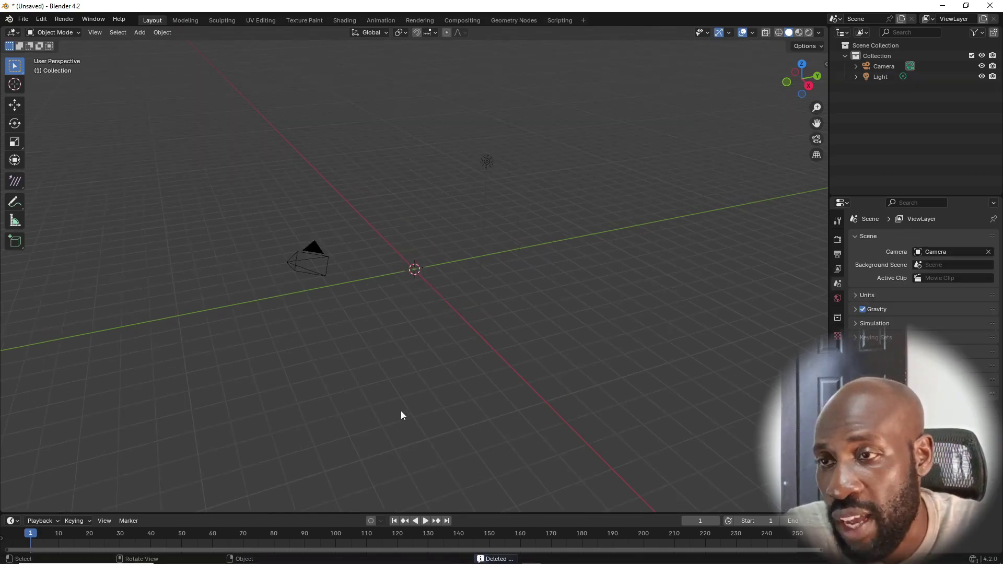
mouse_move(189, 560)
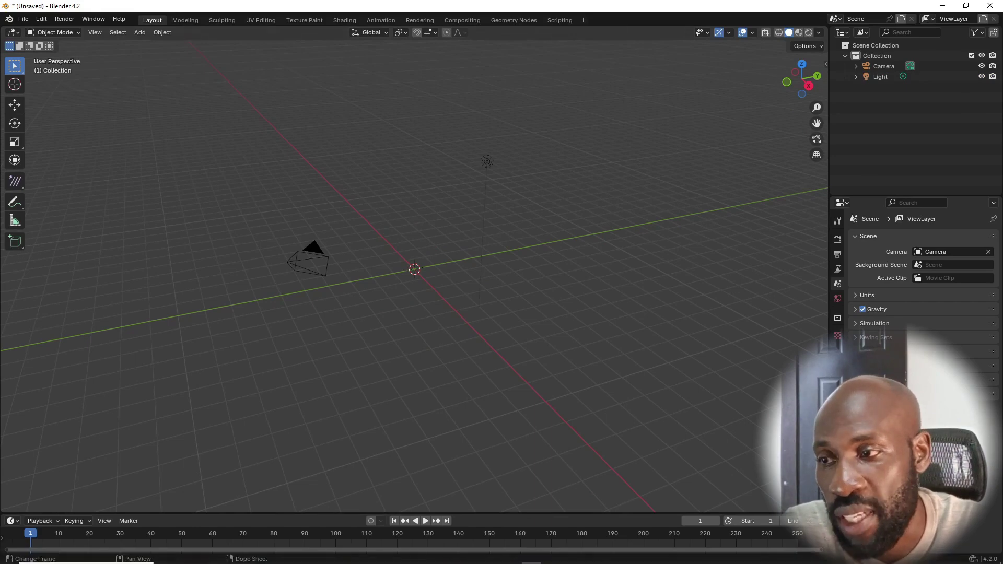
left_click(190, 560)
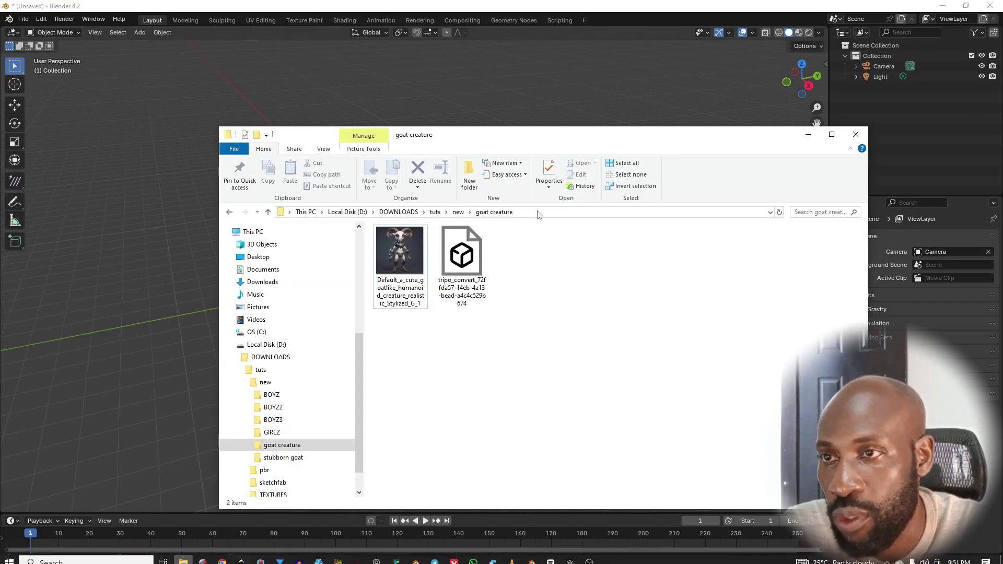
left_click_drag(539, 136, 854, 101)
Step: Drag the tripo_convert FBX into the viewport and confirm Import FBX
left_click(775, 222)
left_click_drag(775, 222, 356, 204)
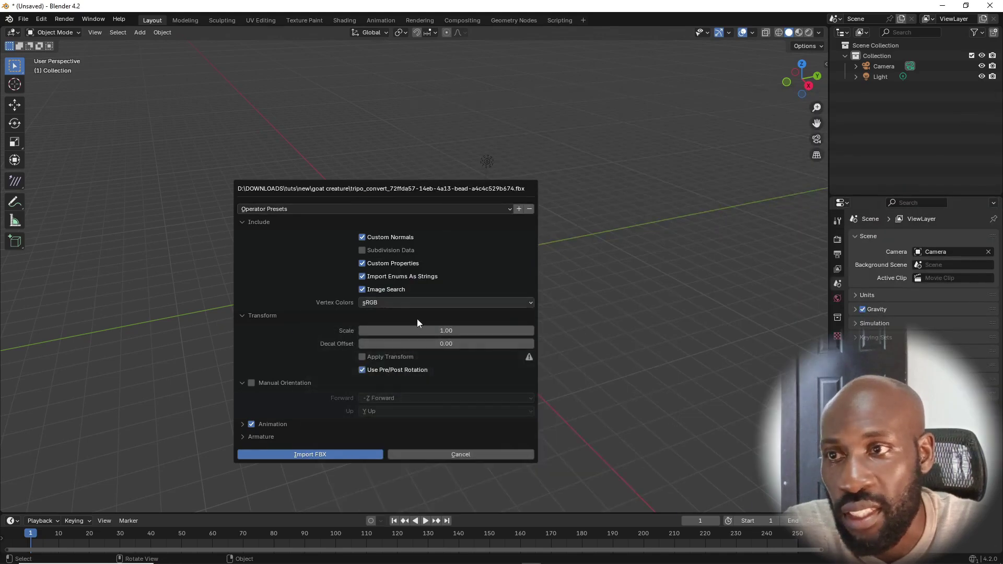
left_click(321, 455)
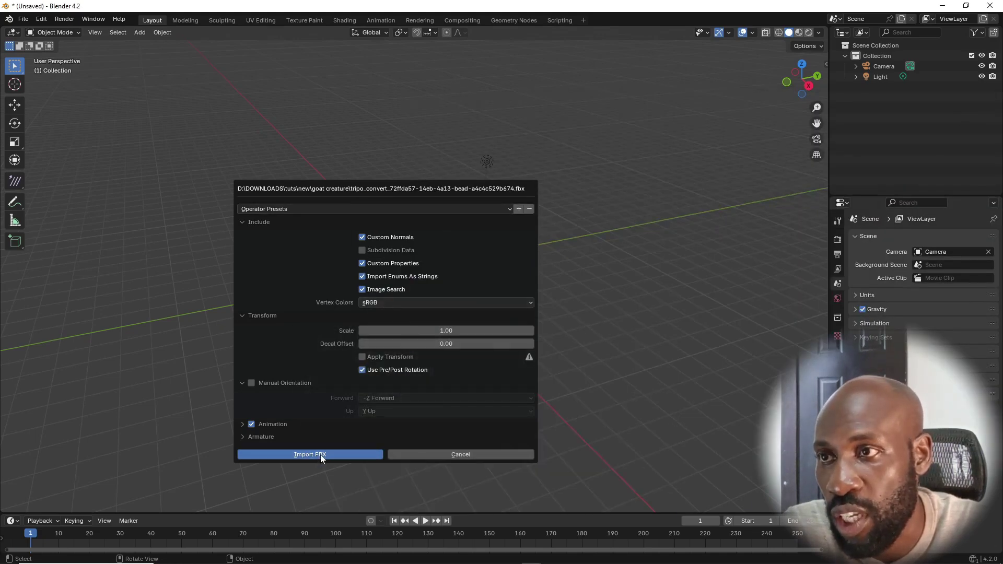
scroll(410, 273, "up", 8)
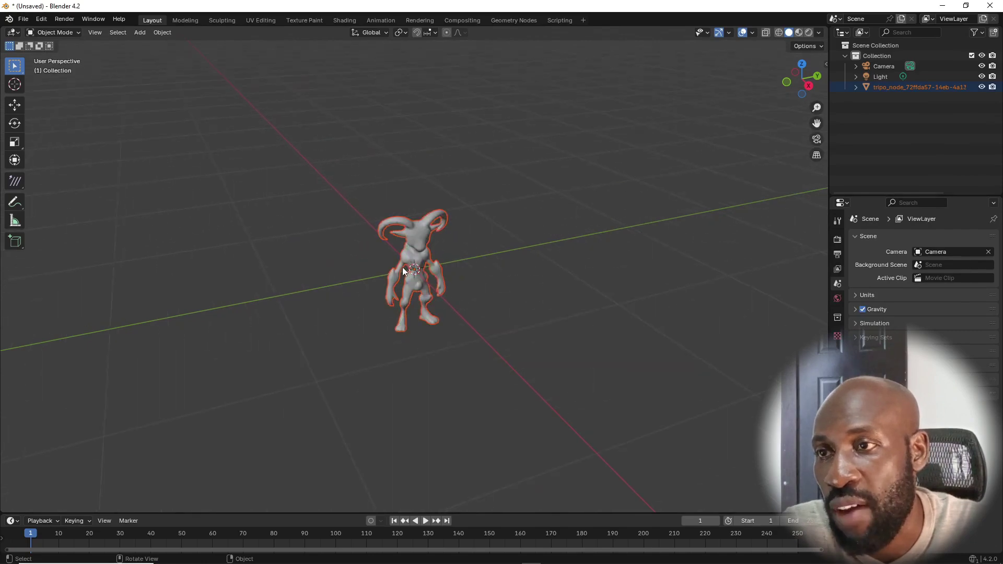
Step: In front orthographic view, move the goat up on Z until its feet touch the ground
middle_click_drag(402, 267, 436, 249)
scroll(371, 264, "down", 4)
scroll(428, 264, "up", 3)
scroll(436, 249, "up", 3)
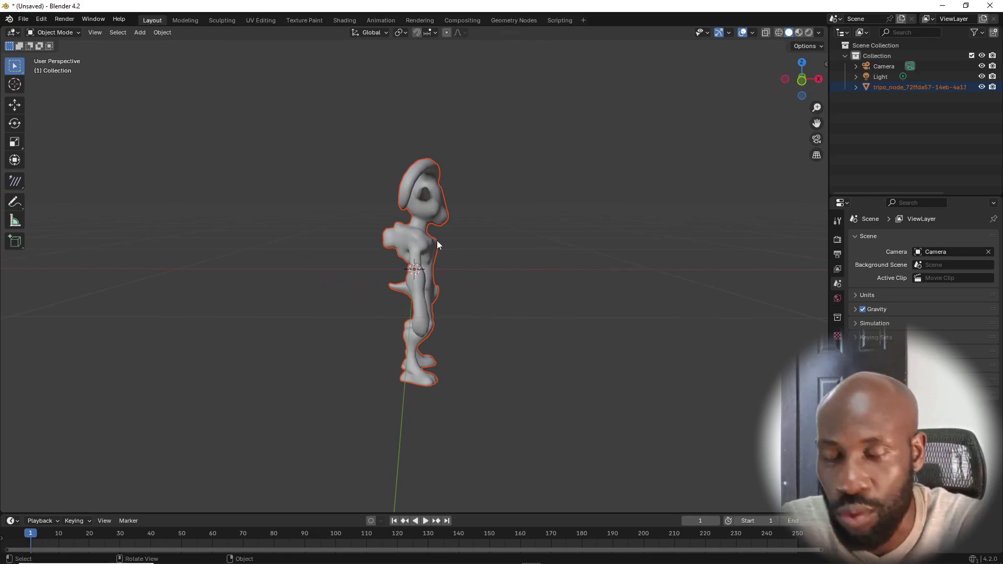
key("KP_1")
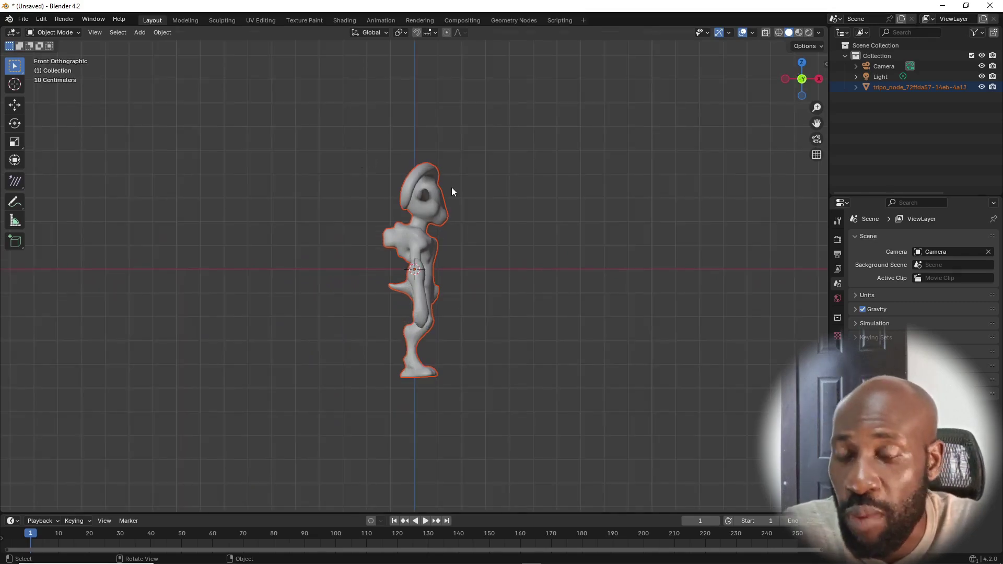
left_click(20, 106)
left_click_drag(427, 230, 429, 122)
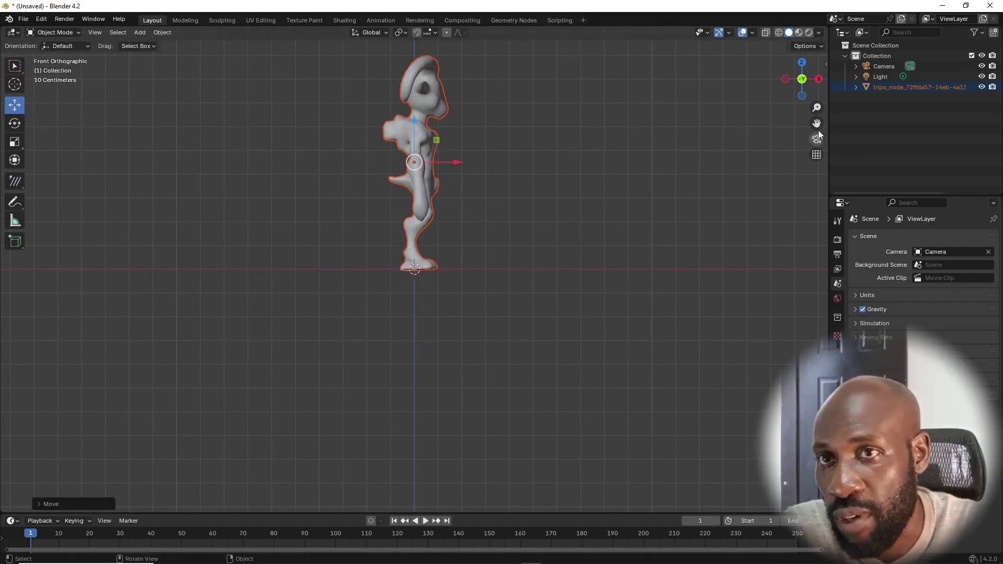
left_click_drag(816, 122, 816, 253)
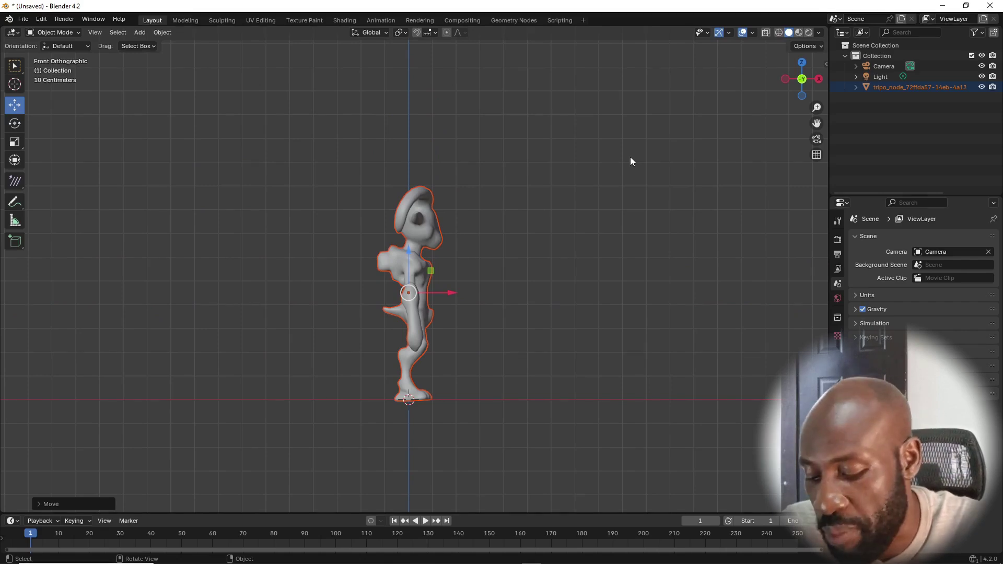
Step: In the sidebar, set the goat's Z rotation to -90 and X rotation to 0
key("n")
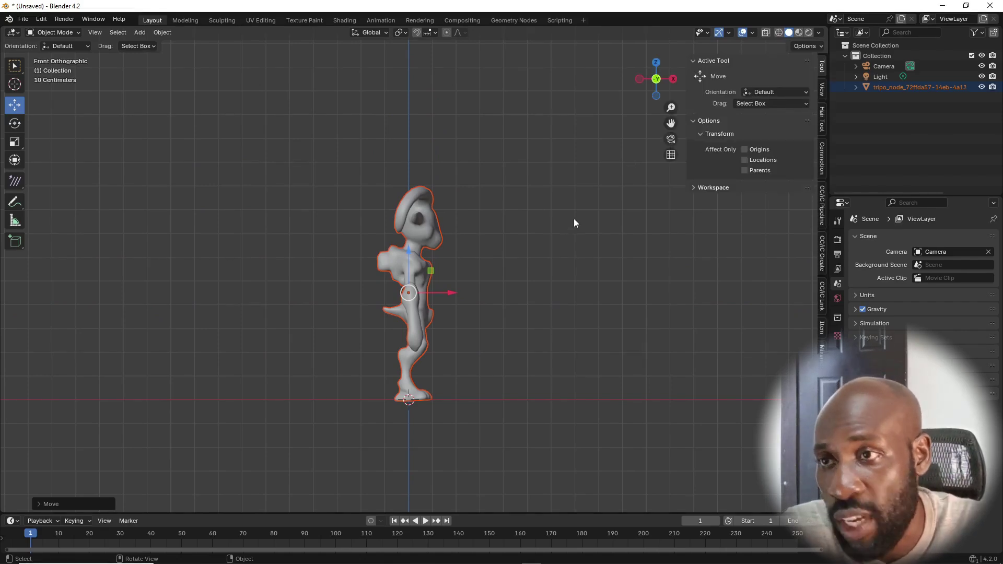
left_click(909, 87)
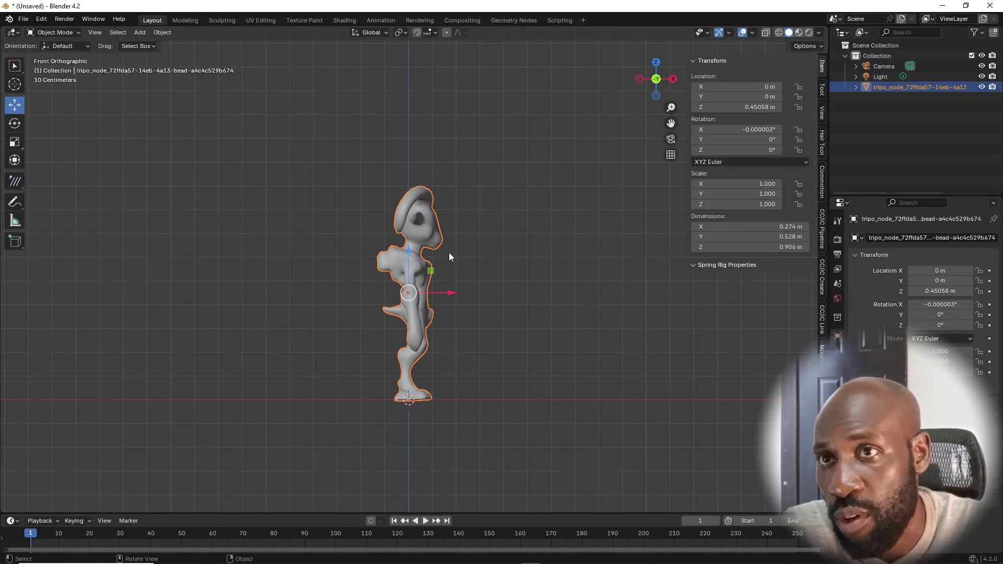
left_click(758, 151)
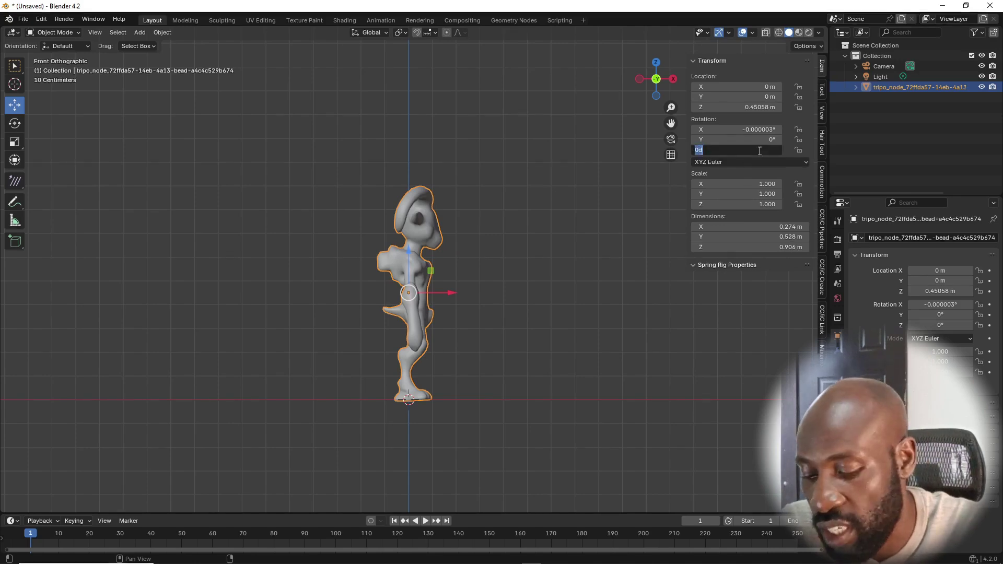
type("-90")
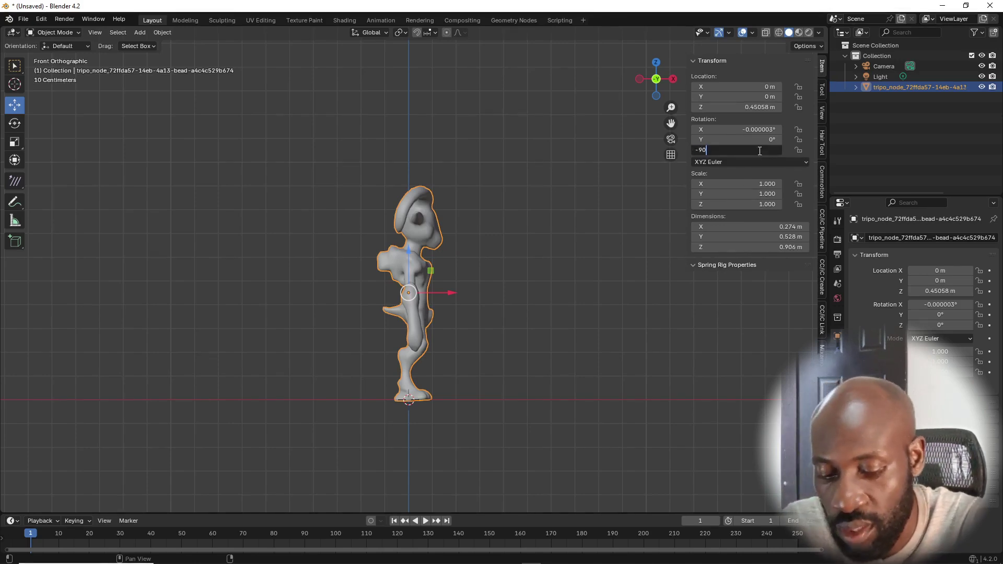
key("Return")
left_click(762, 130)
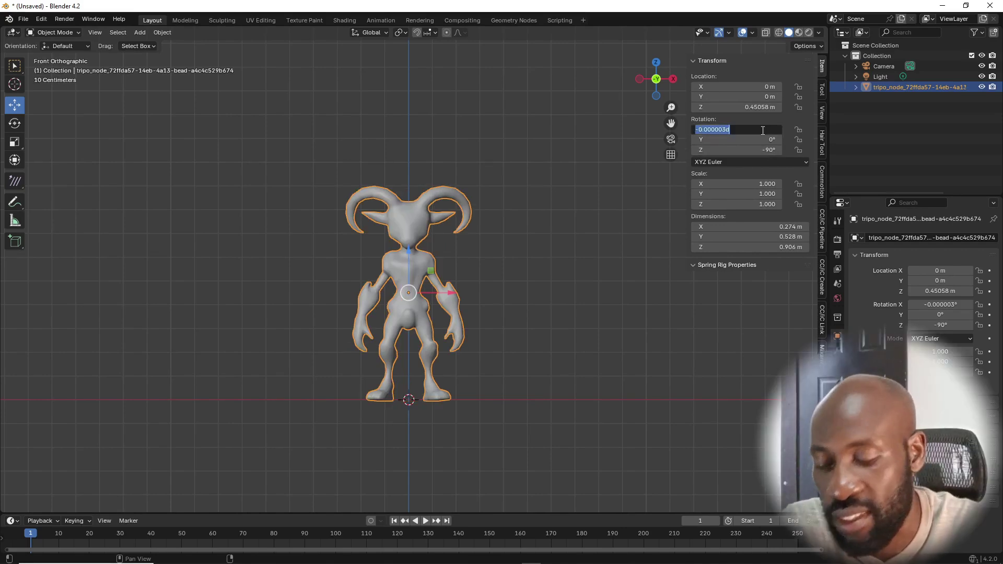
type("0")
key("Return")
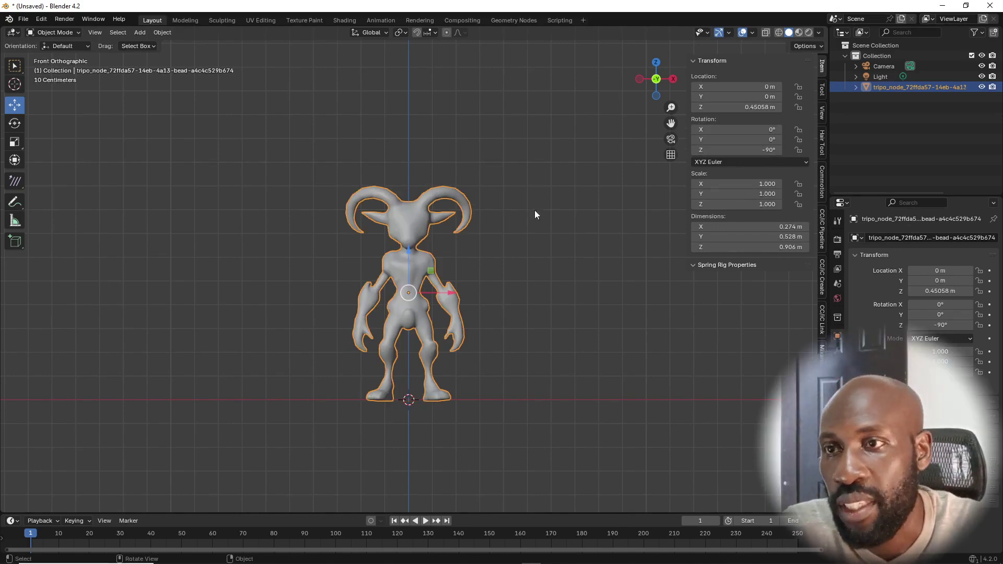
scroll(431, 240, "up", 3)
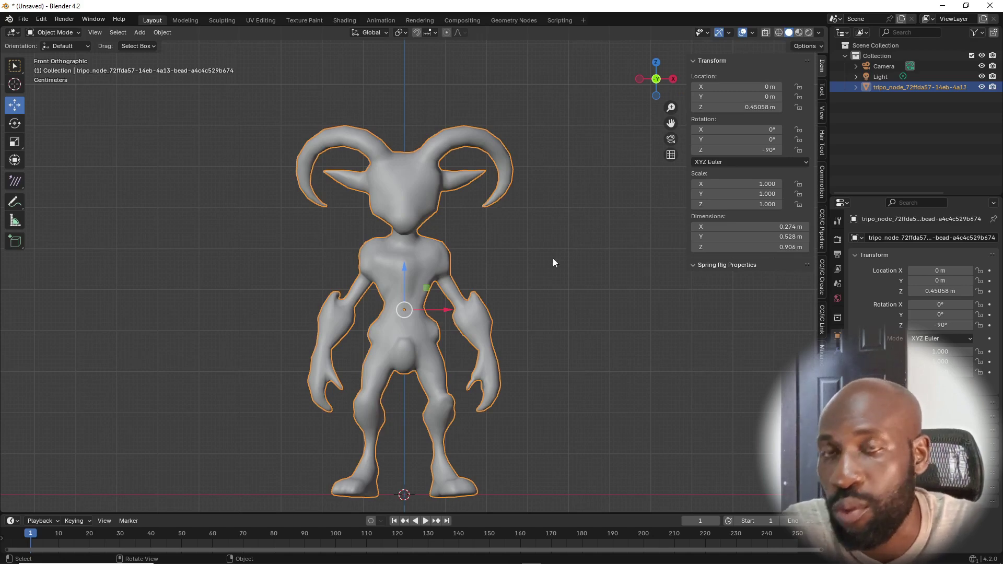
Step: Show the goat textured, inspect its mesh in Edit Mode, return to Object Mode and hide the sidebar
key("z")
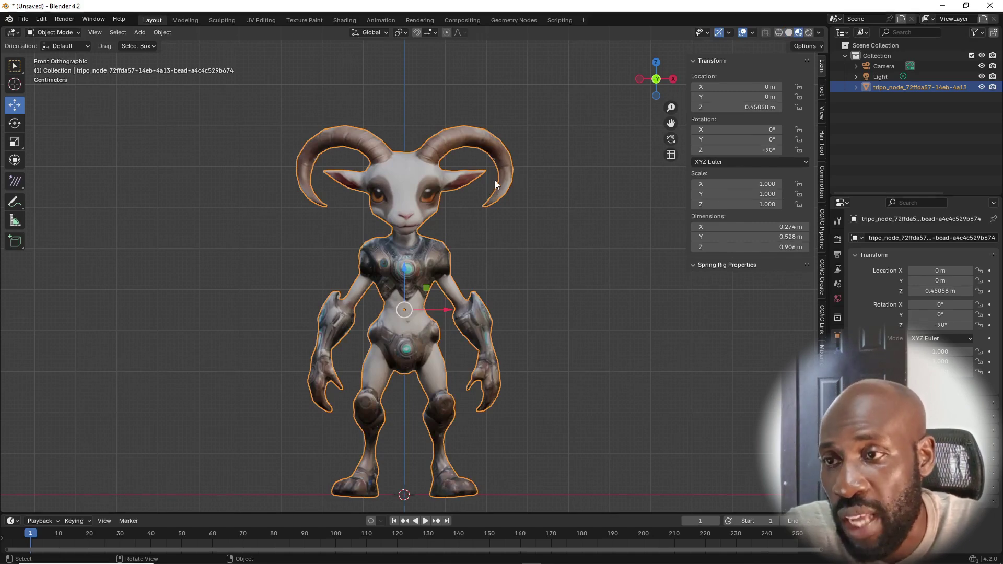
middle_click_drag(494, 180, 451, 201)
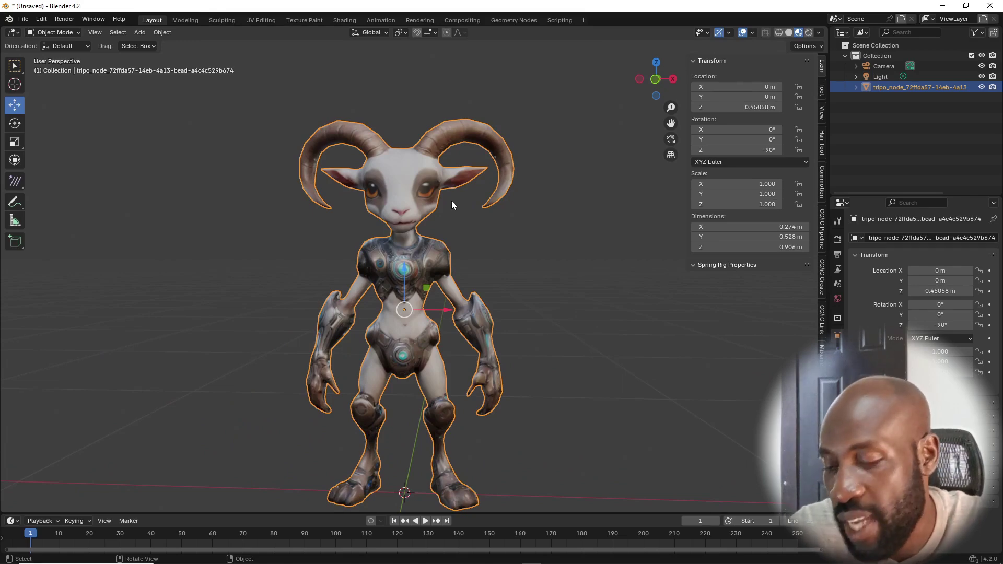
key("Tab")
scroll(446, 203, "up", 1)
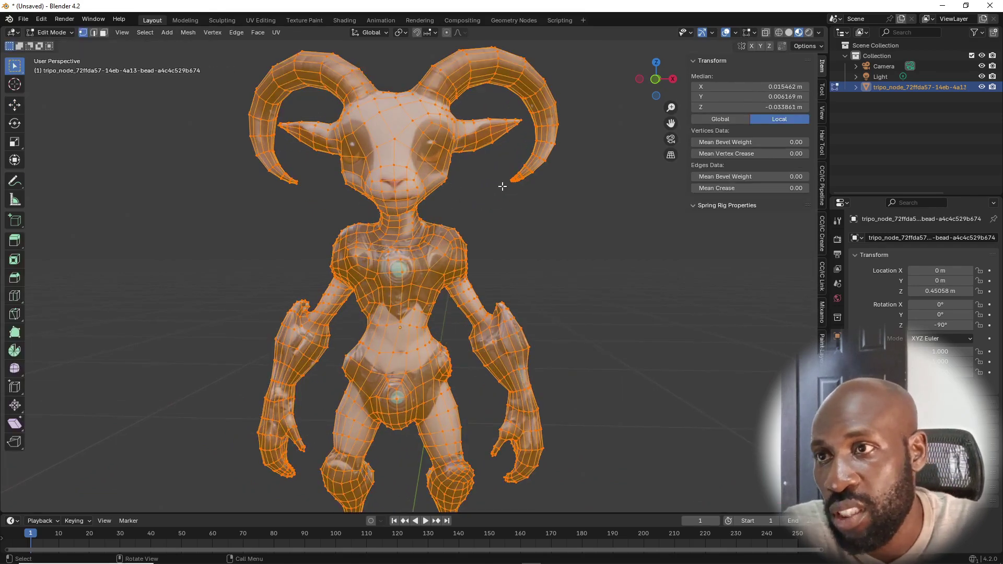
middle_click_drag(502, 186, 346, 202)
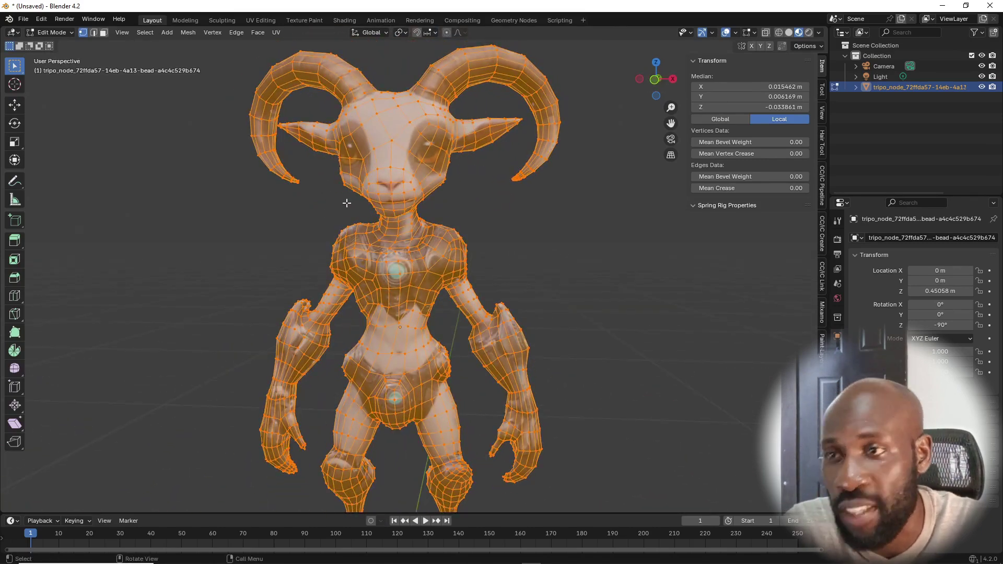
scroll(439, 209, "down", 3)
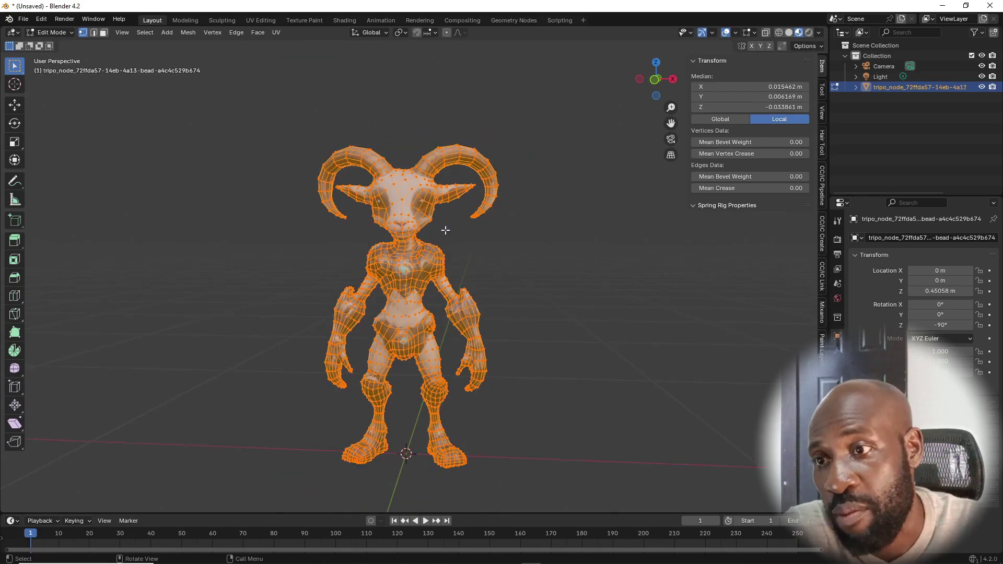
middle_click_drag(428, 262, 425, 256)
key("Tab")
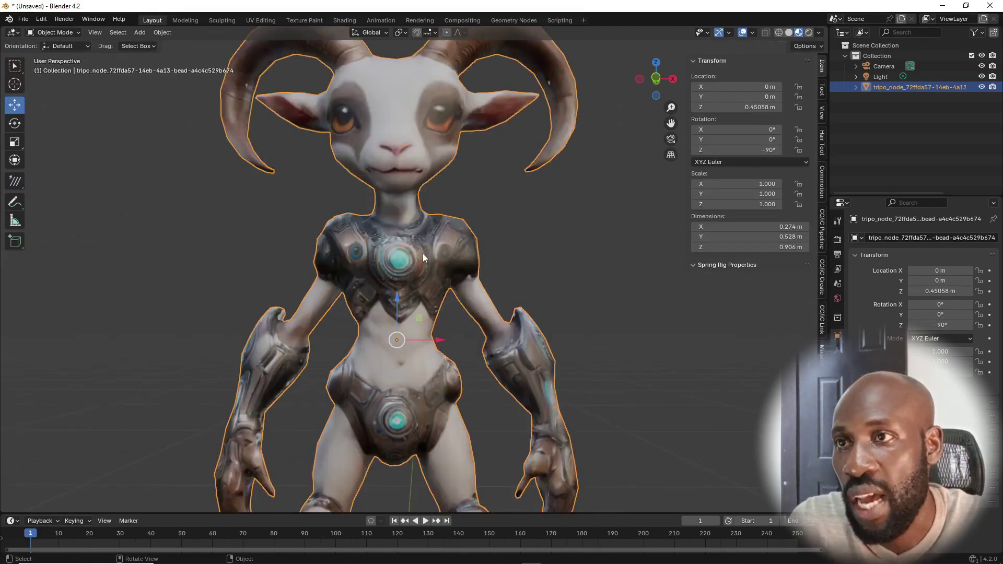
key("n")
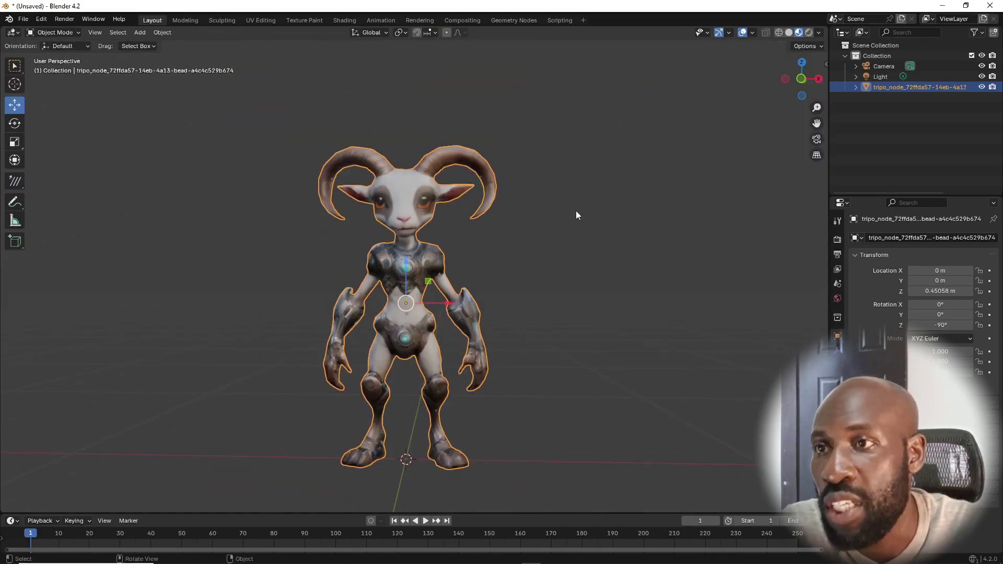
Step: Switch to the UV Editing workspace and frame the textured goat and its texture image
left_click(264, 21)
key("Home")
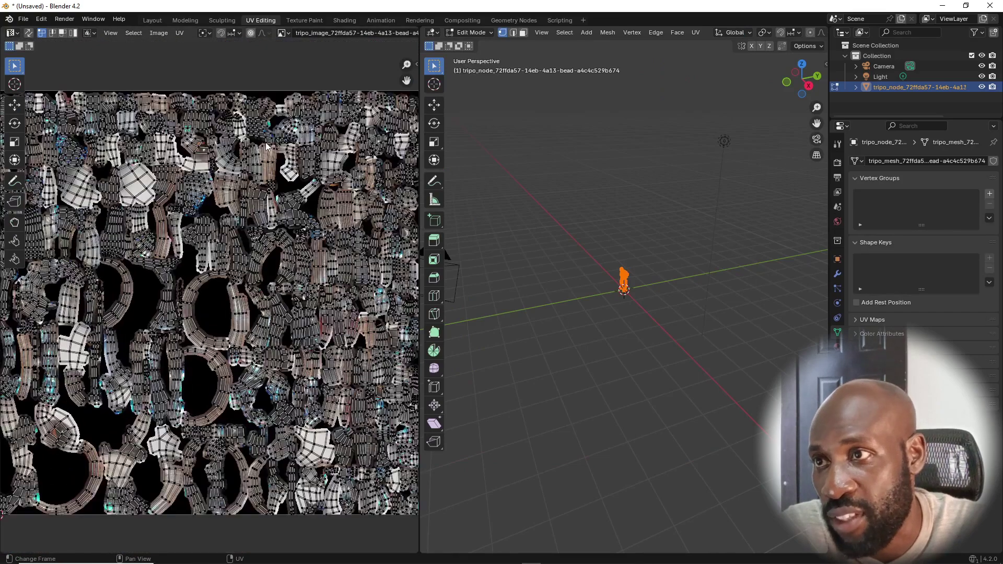
key("KP_Decimal")
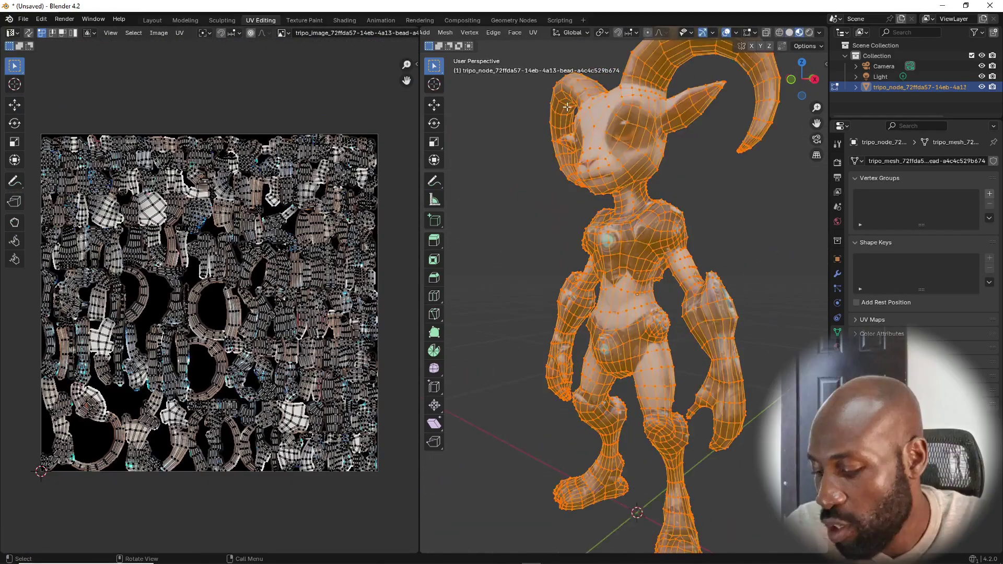
key("Tab")
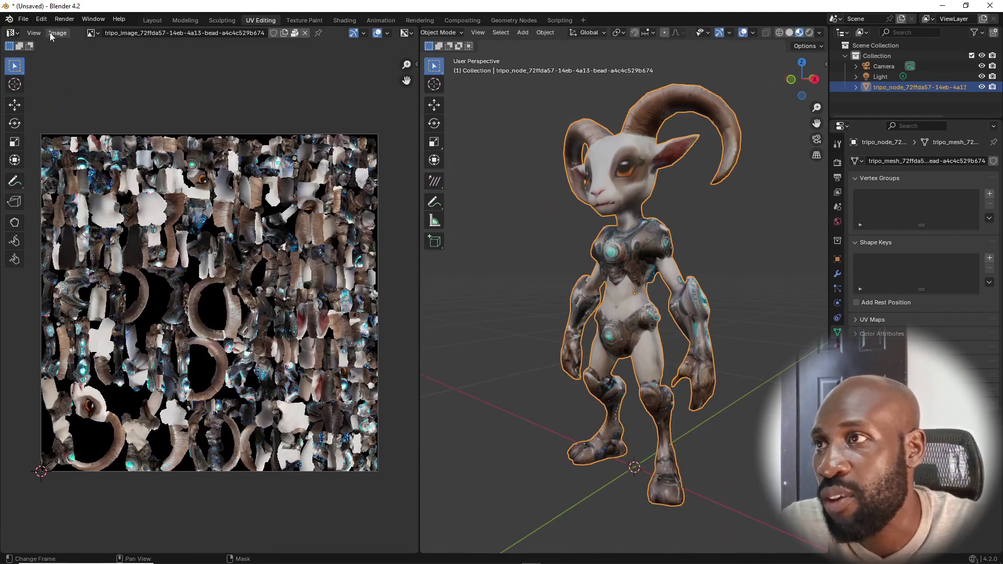
Step: Save the texture image as Goat_T_diffuse.png by adding the Goat_ prefix
left_click(56, 33)
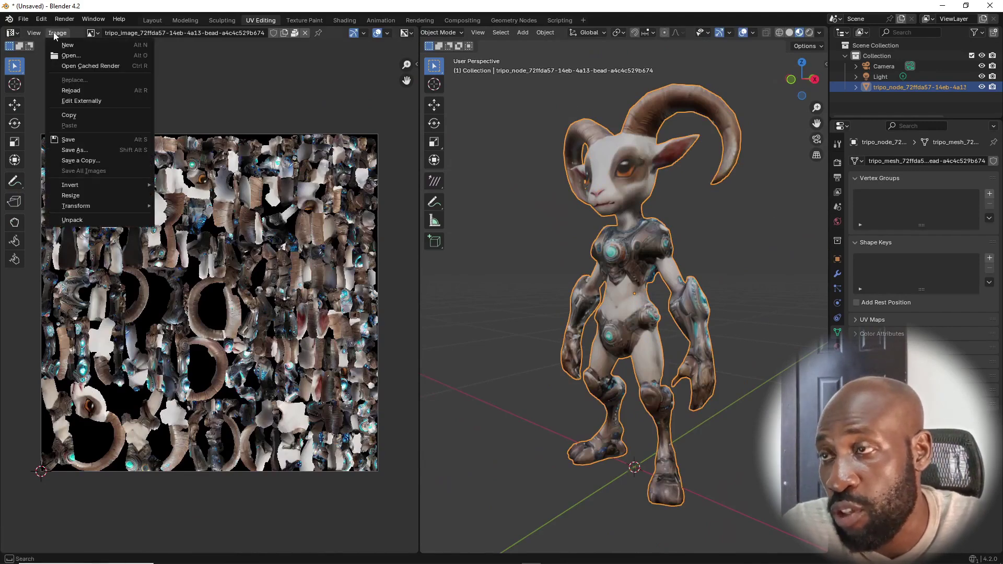
left_click(74, 149)
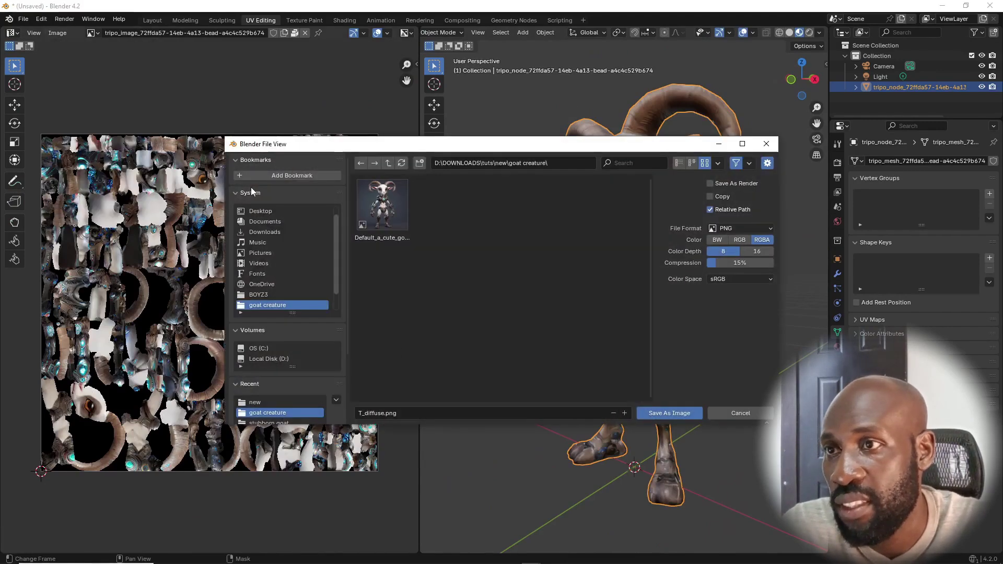
left_click(361, 411)
left_click(360, 411)
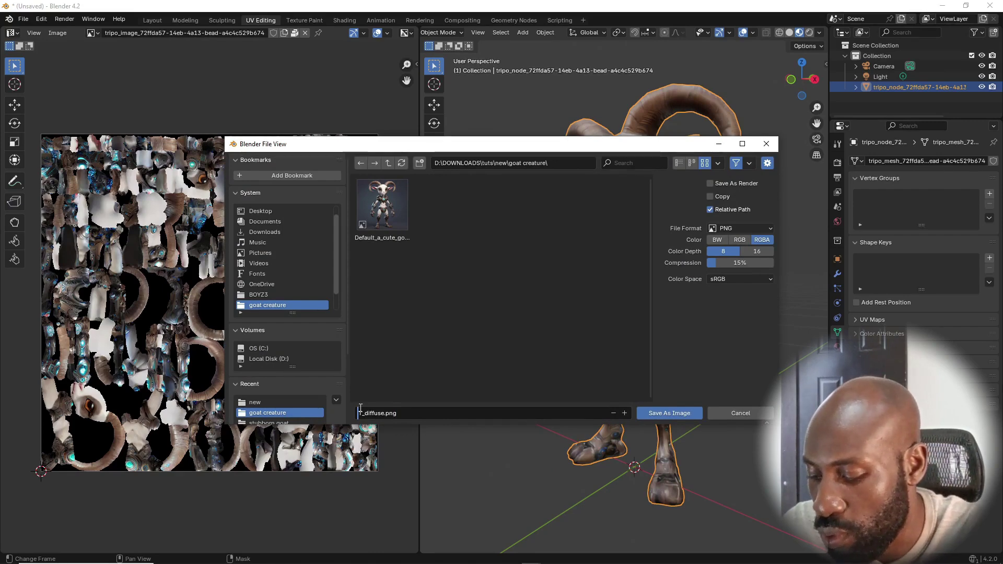
type("Goat_")
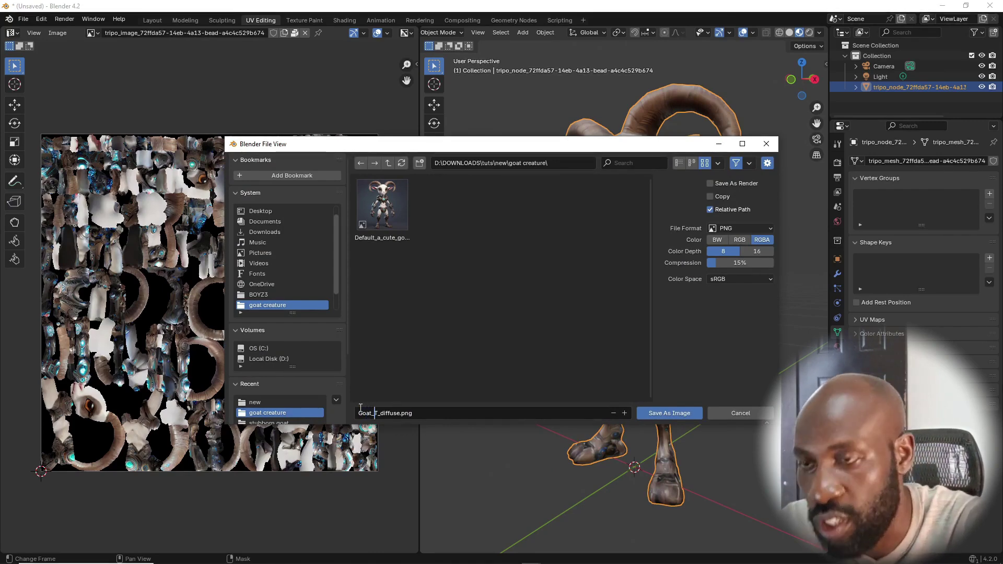
key("Return")
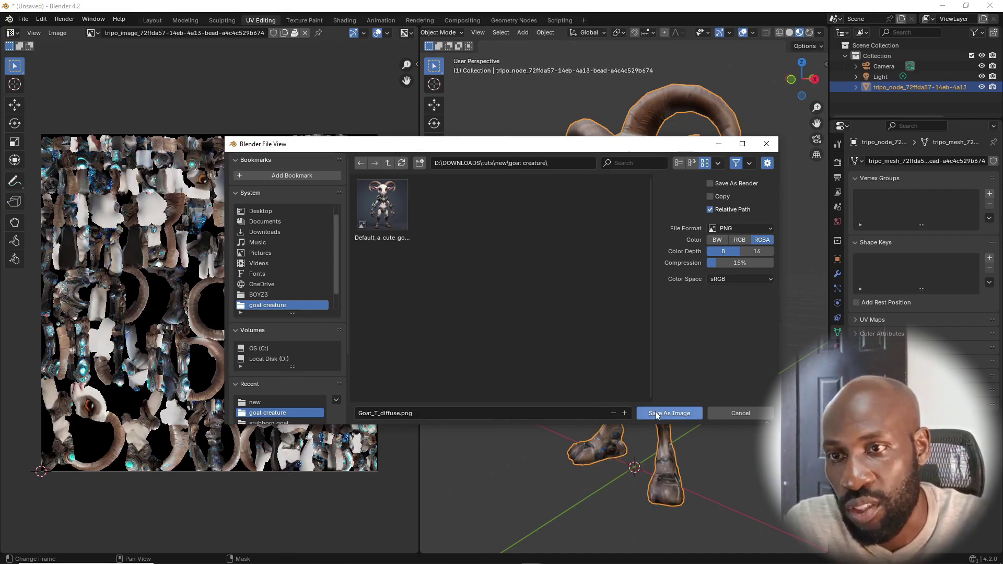
left_click(656, 415)
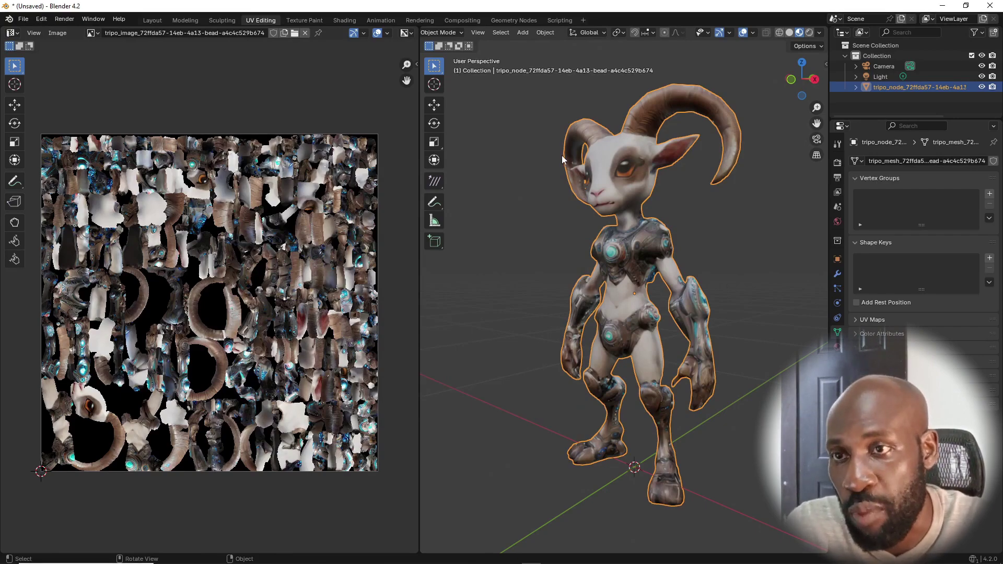
Step: From the Layout workspace, export the goat as FBX named 'Goat creature' into the goat creature folder
left_click(152, 20)
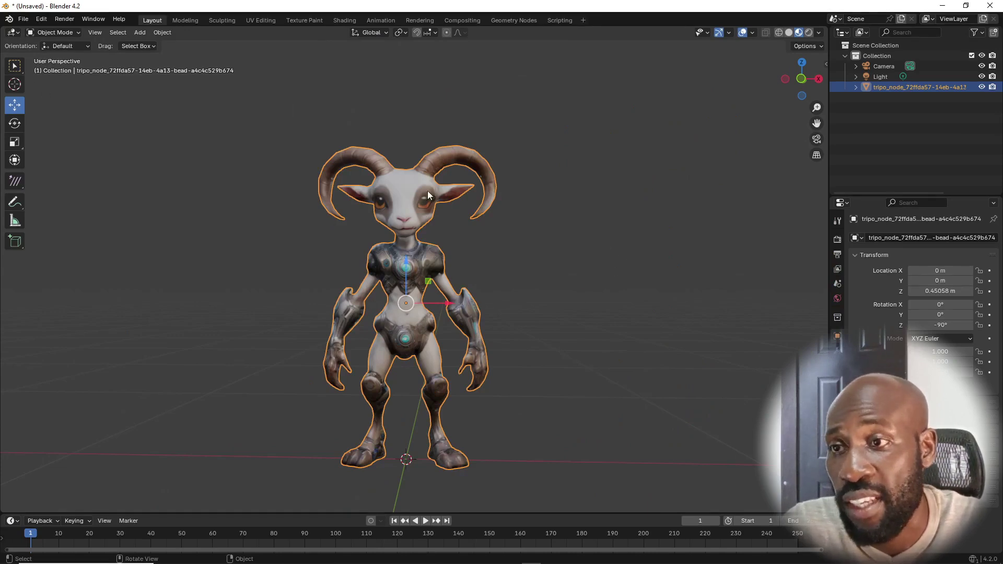
left_click(23, 19)
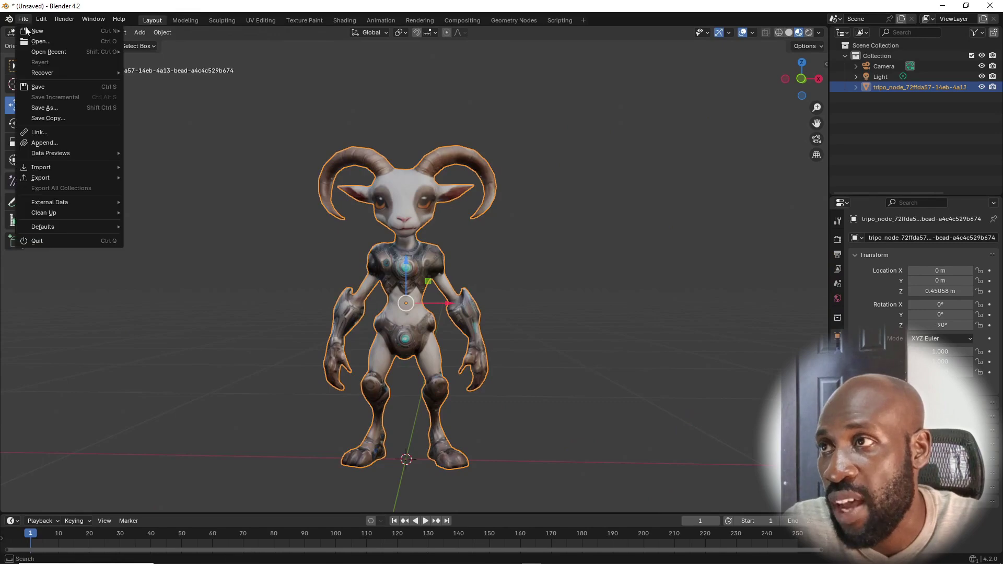
mouse_move(62, 178)
left_click(157, 271)
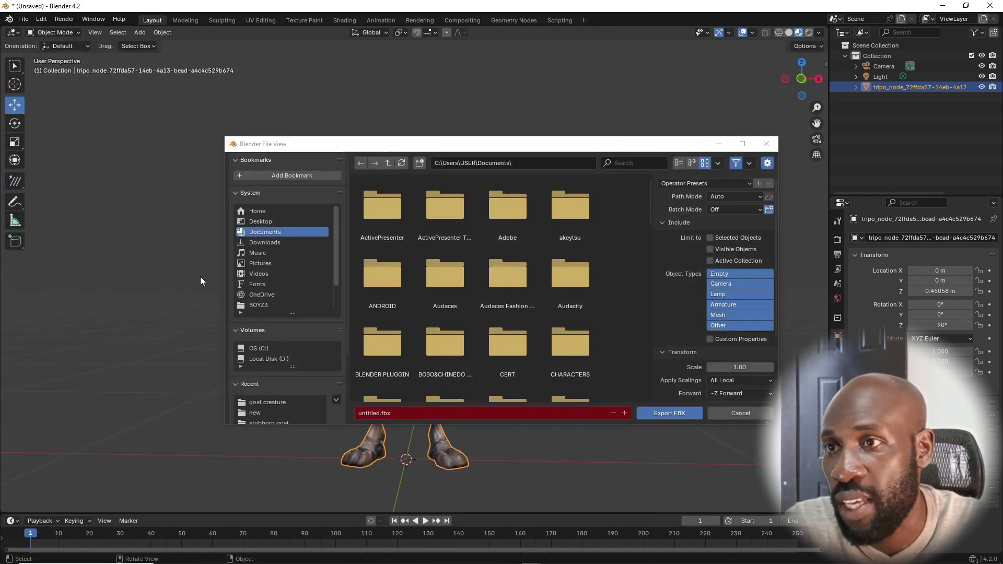
left_click(277, 401)
double_click(372, 412)
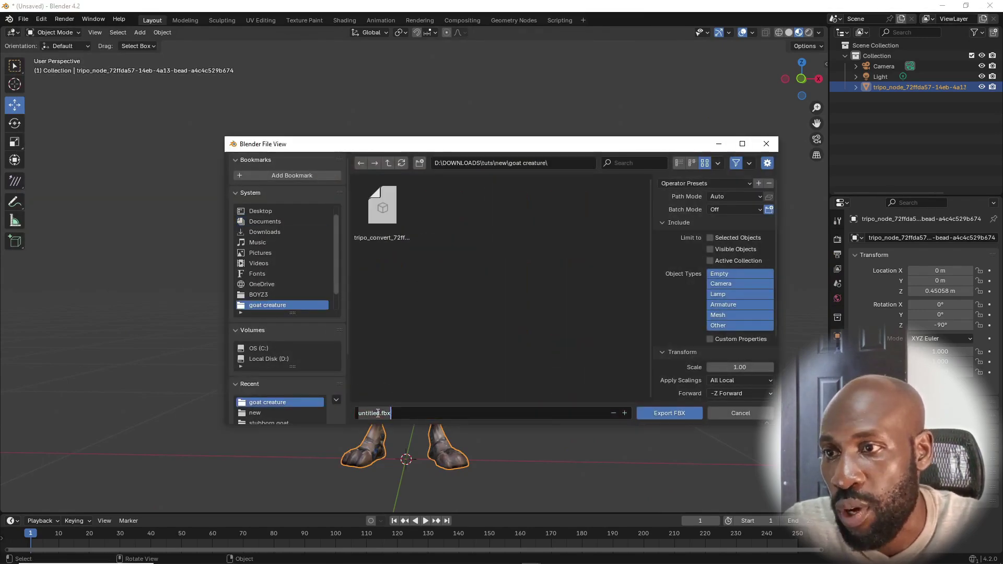
type("Goat")
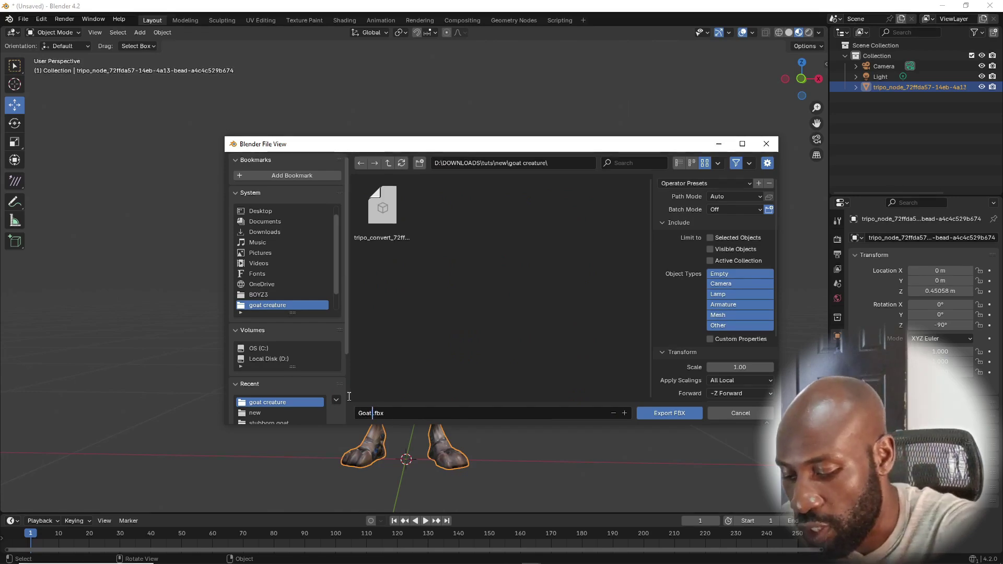
type(" creature")
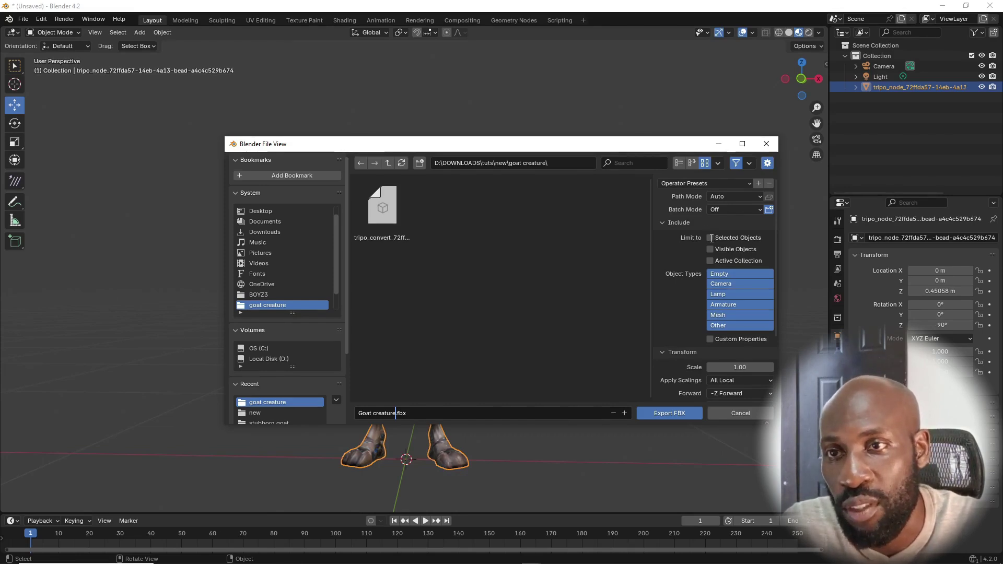
left_click(511, 438)
left_click(668, 414)
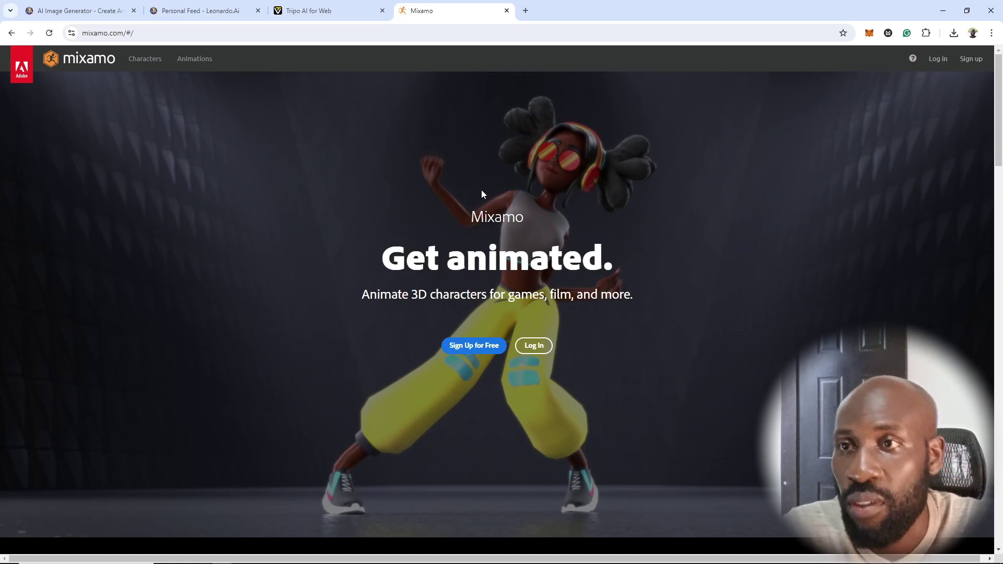
Step: Choose Log In on the Mixamo homepage to reach the Adobe sign-in page
left_click(937, 58)
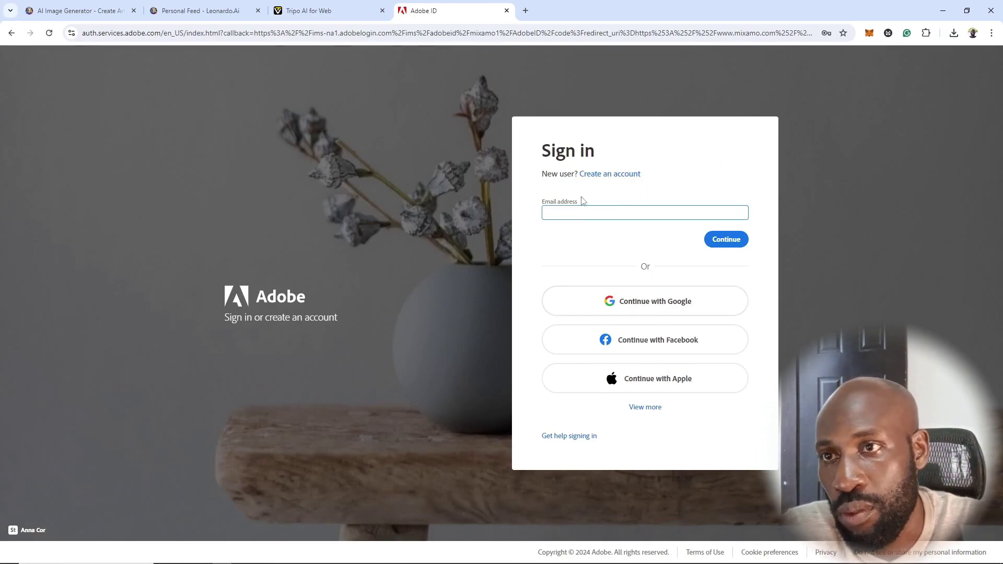
Step: Sign in to Adobe with the browser's saved e-mail and password
left_click(572, 210)
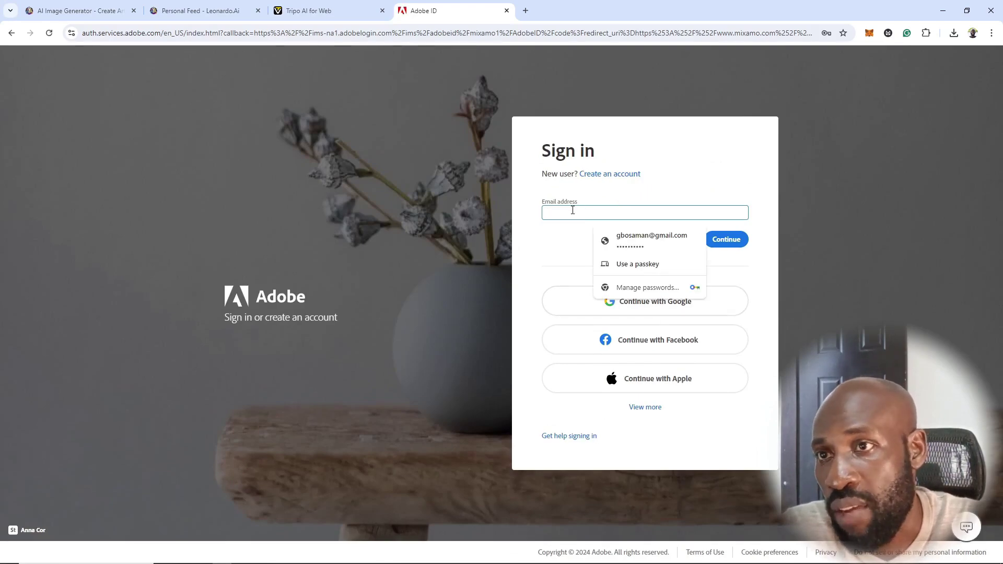
left_click(632, 246)
left_click(733, 244)
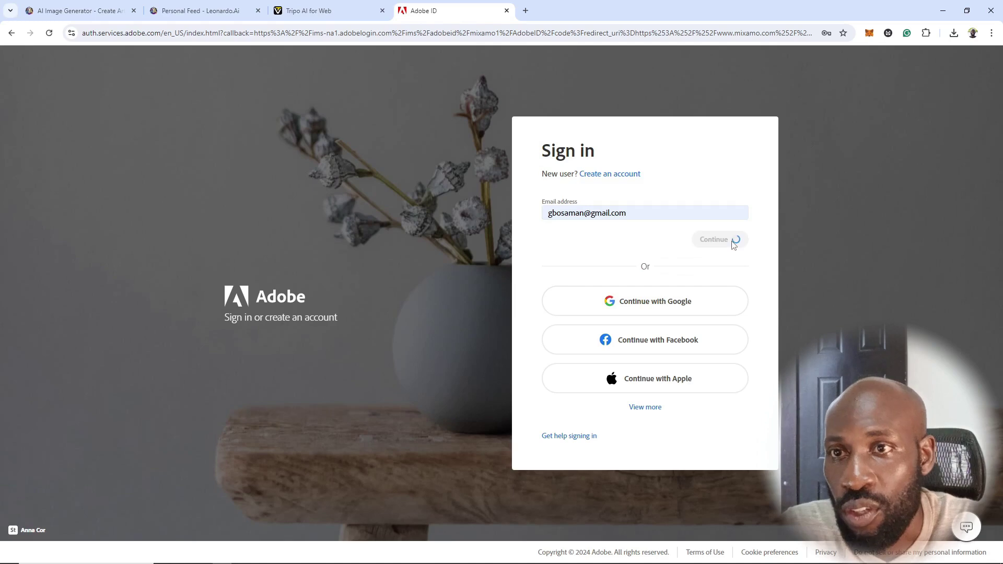
left_click(679, 279)
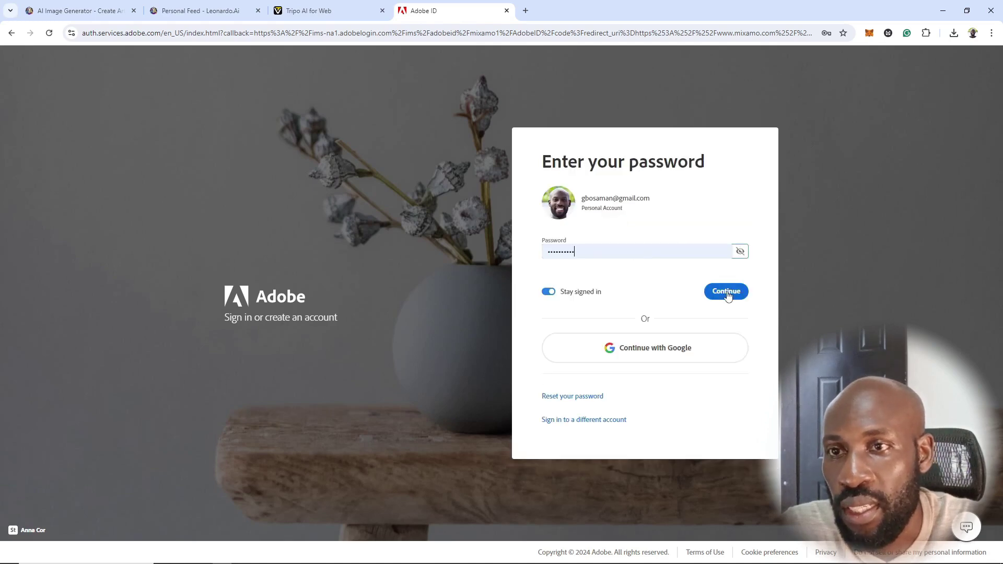
left_click(713, 291)
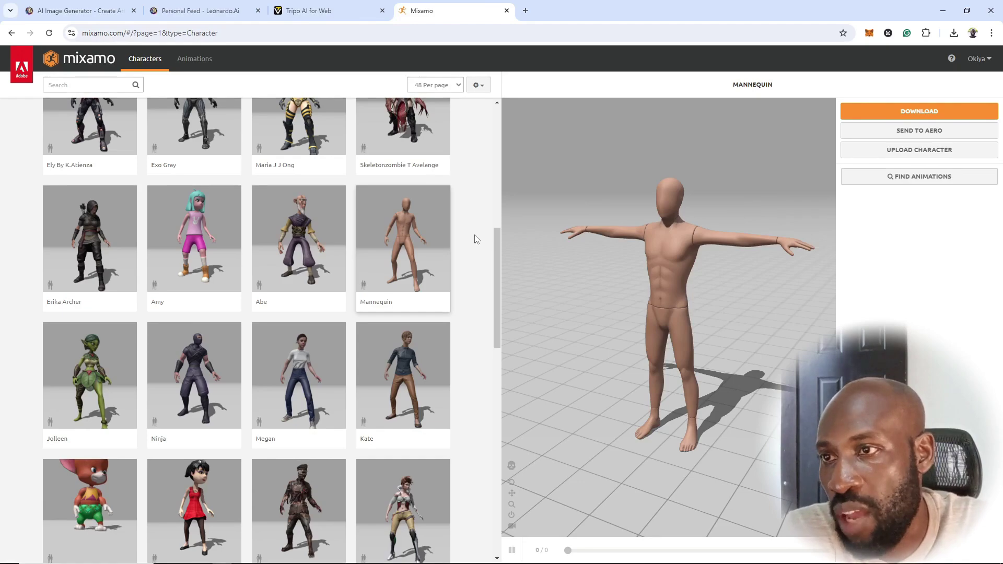
scroll(476, 239, "up", 4)
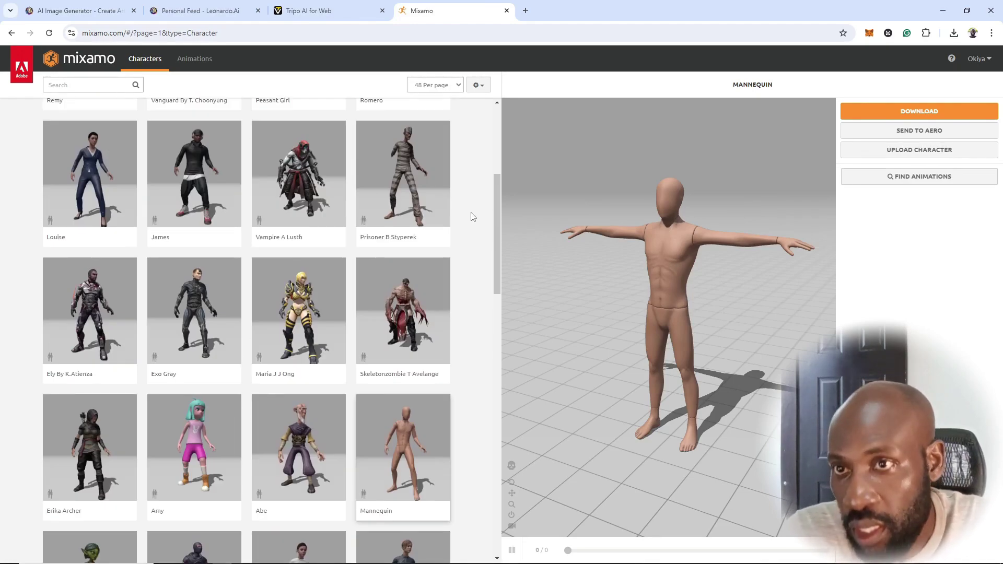
scroll(472, 214, "down", 10)
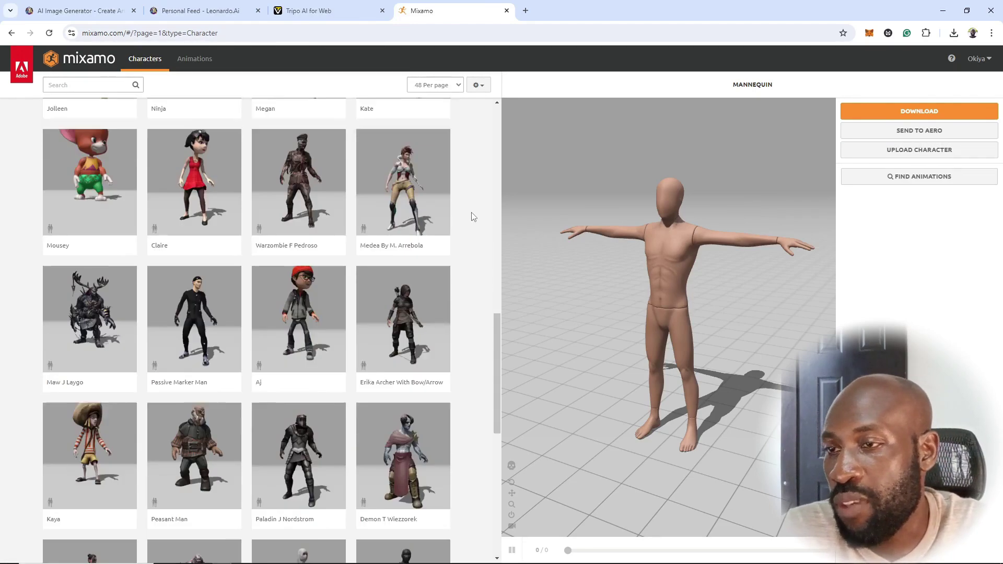
scroll(474, 212, "up", 5)
scroll(480, 193, "up", 3)
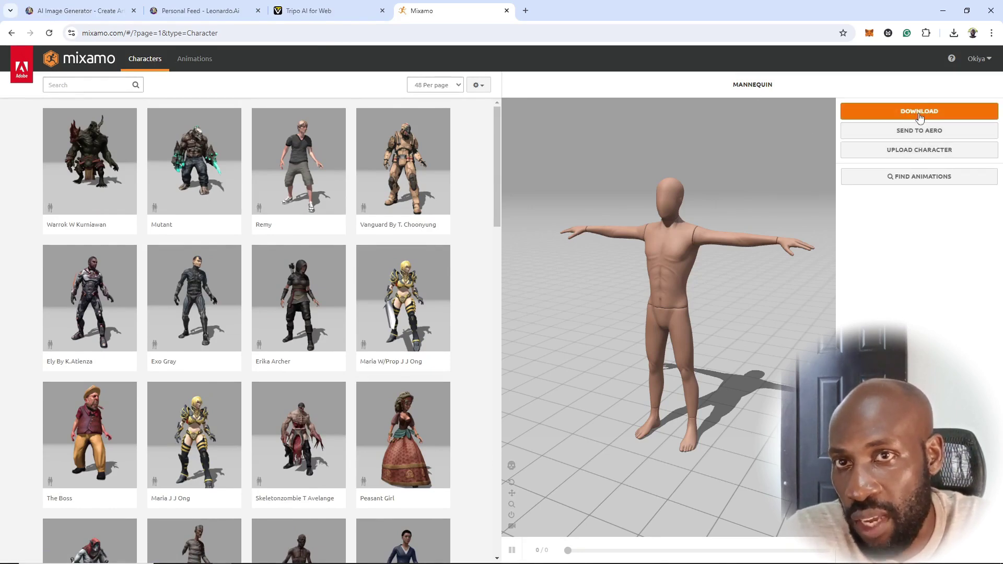
Step: Open Upload Character and choose Select character file to browse for the model
left_click(918, 153)
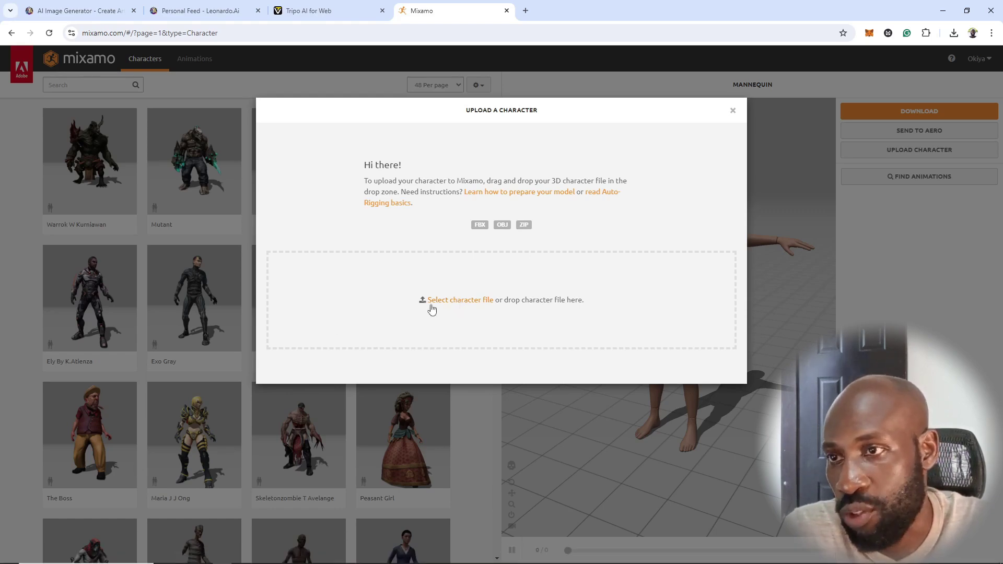
left_click(454, 304)
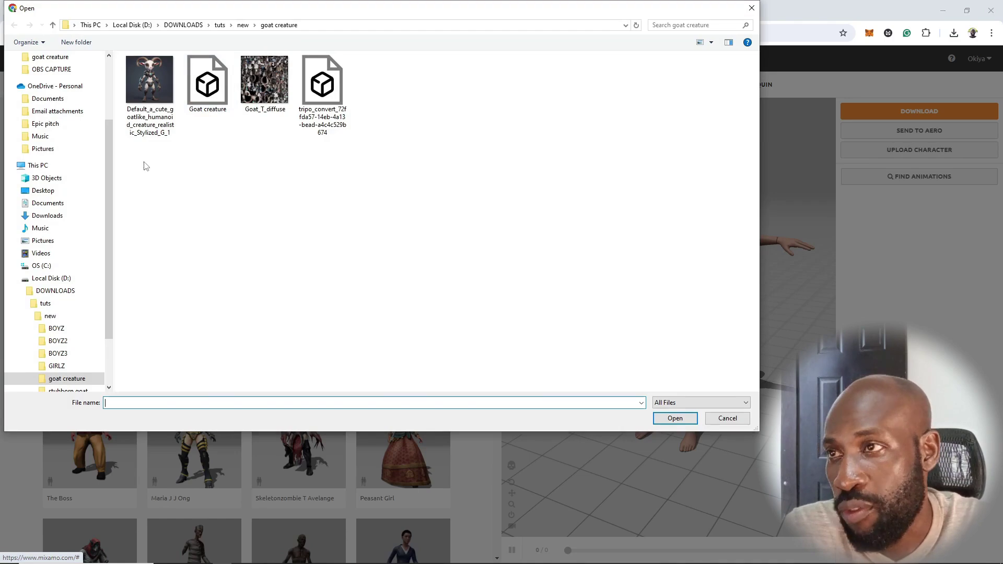
Step: Pick the Goat creature FBX file in the goat creature folder to upload it
left_click(159, 87)
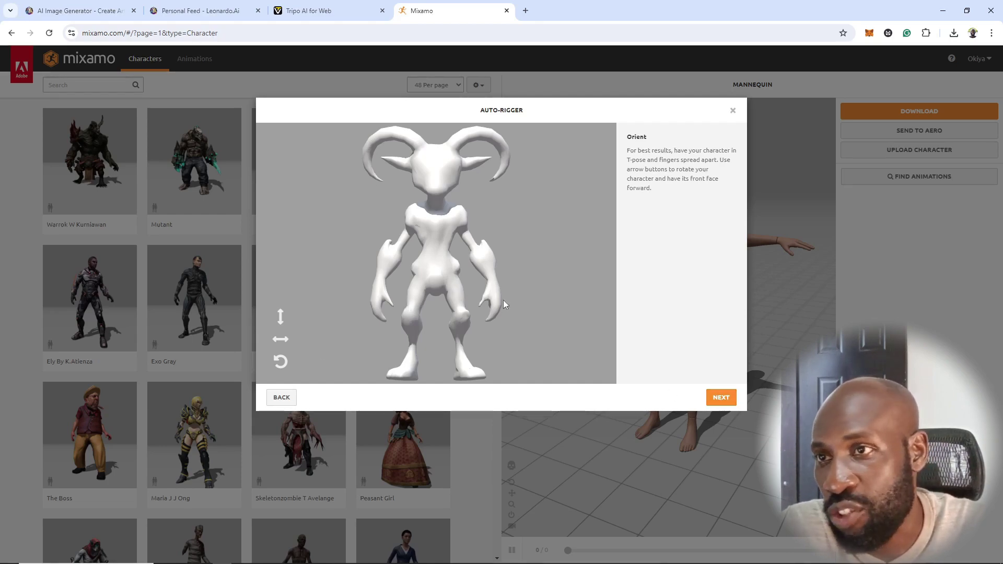
Step: Accept the Orient step, then drag the chin, wrist, elbow, knee and groin markers onto the goat
left_click(720, 397)
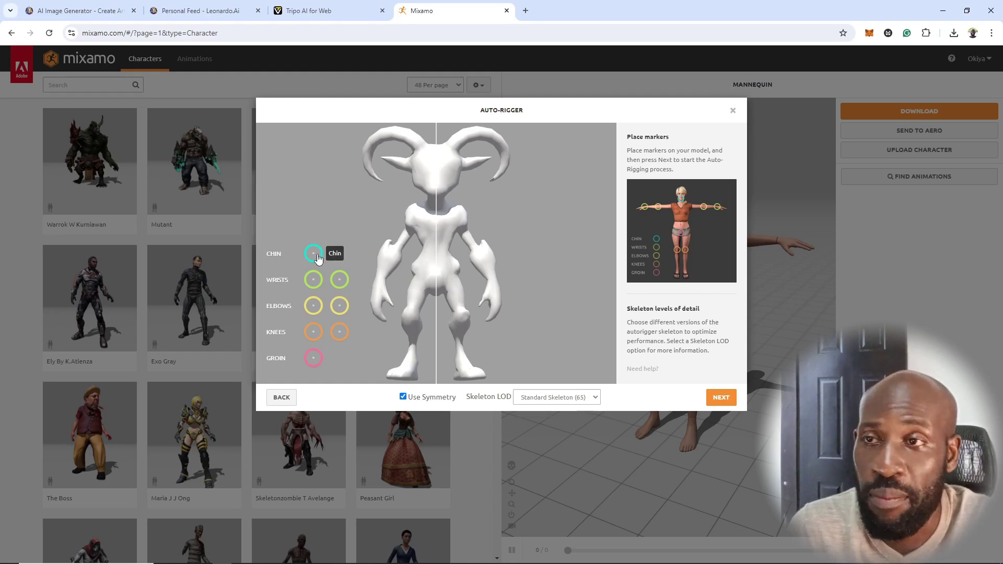
mouse_move(315, 256)
left_mouse_down()
mouse_move(348, 232)
mouse_move(438, 204)
left_mouse_up()
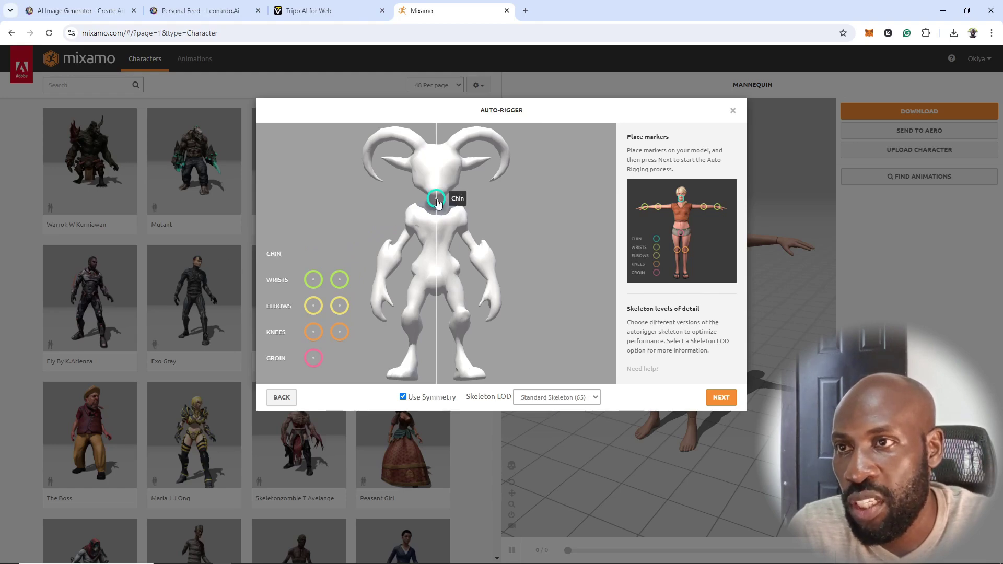
left_click_drag(339, 279, 382, 284)
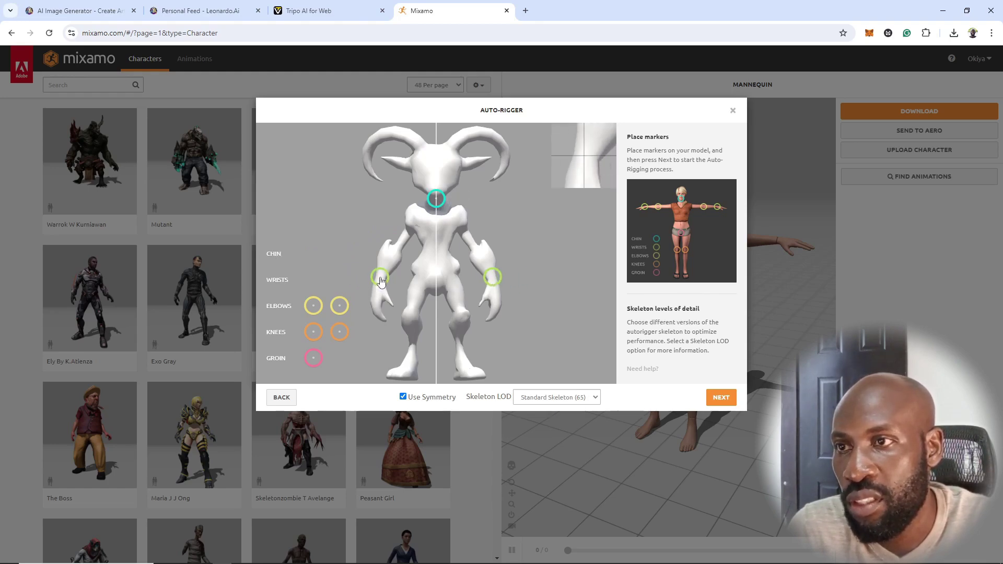
left_click_drag(314, 306, 397, 246)
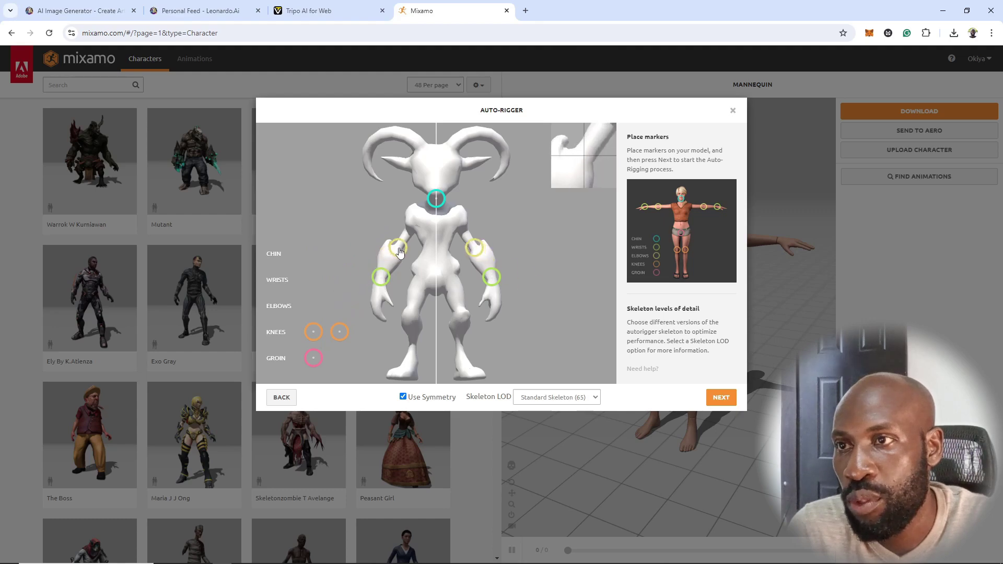
left_click_drag(338, 331, 410, 317)
left_click_drag(313, 358, 435, 277)
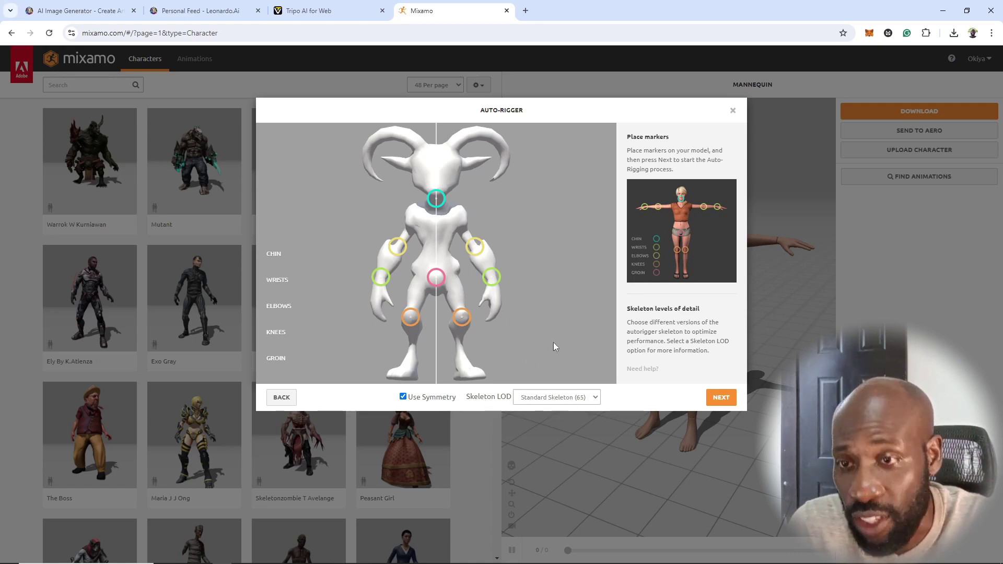
Step: Pick the 2 Chain Fingers (41) skeleton, run the auto-rig and accept the rigged goat
left_click(562, 398)
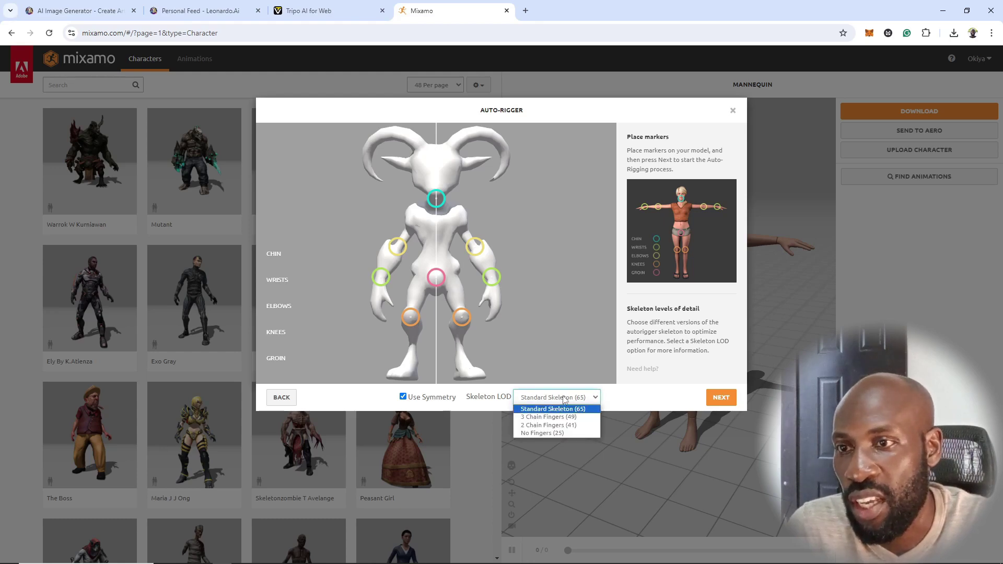
left_click(564, 399)
left_click(564, 398)
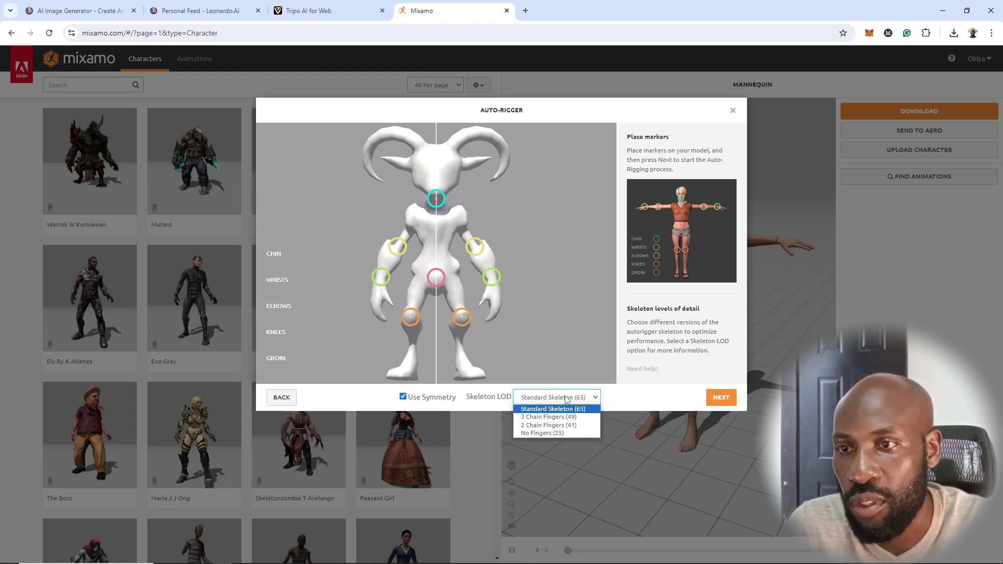
left_click(568, 426)
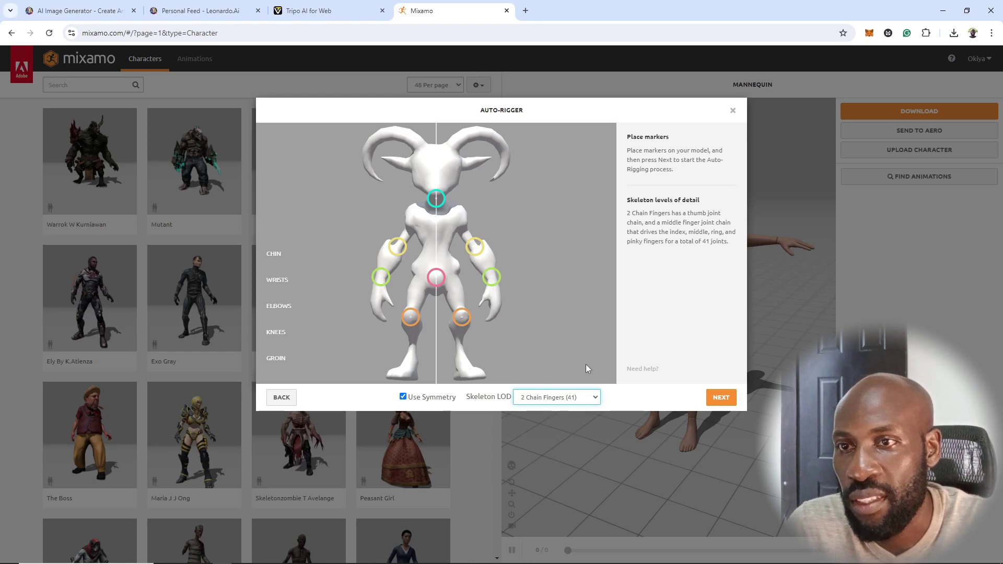
left_click(721, 398)
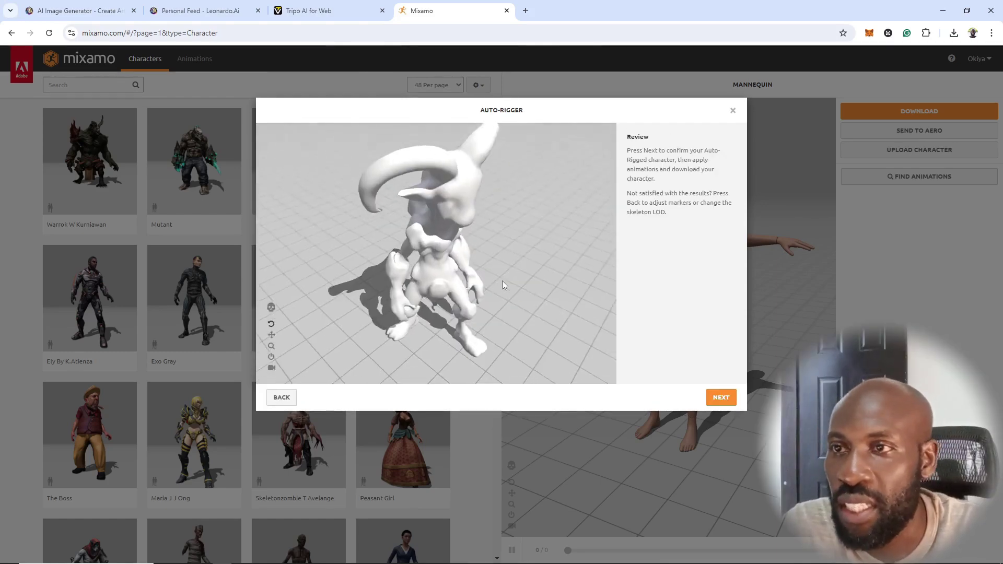
left_click(720, 397)
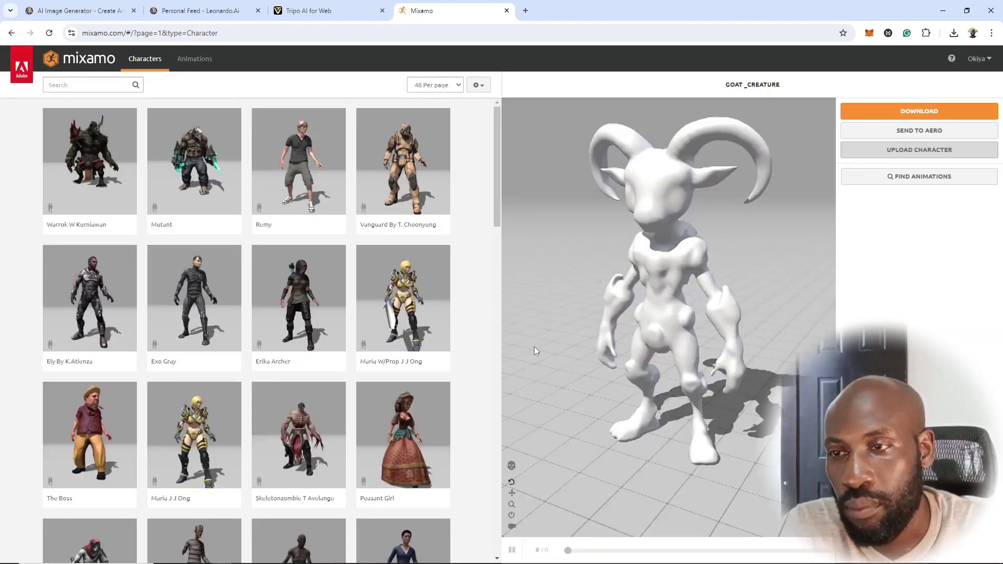
left_click_drag(625, 340, 645, 330)
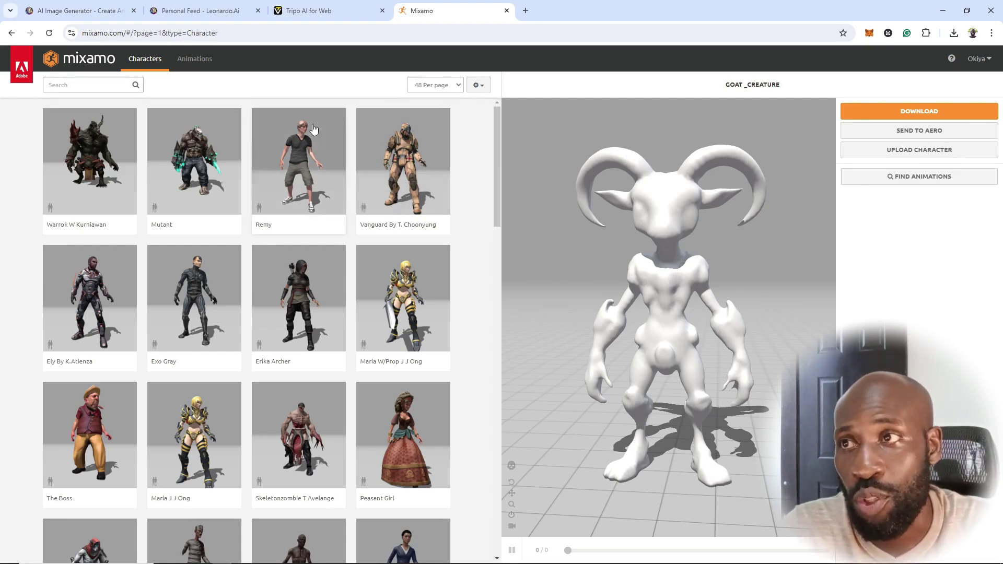
Step: Search Mixamo animations for 'mutant' and apply Mutant Walking to the goat with In Place on
left_click(187, 61)
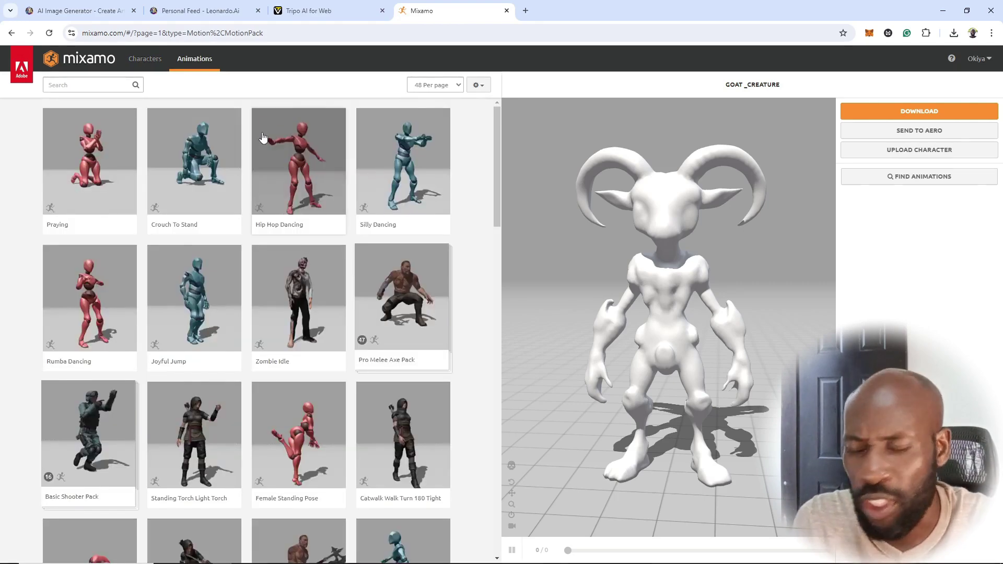
left_click(112, 84)
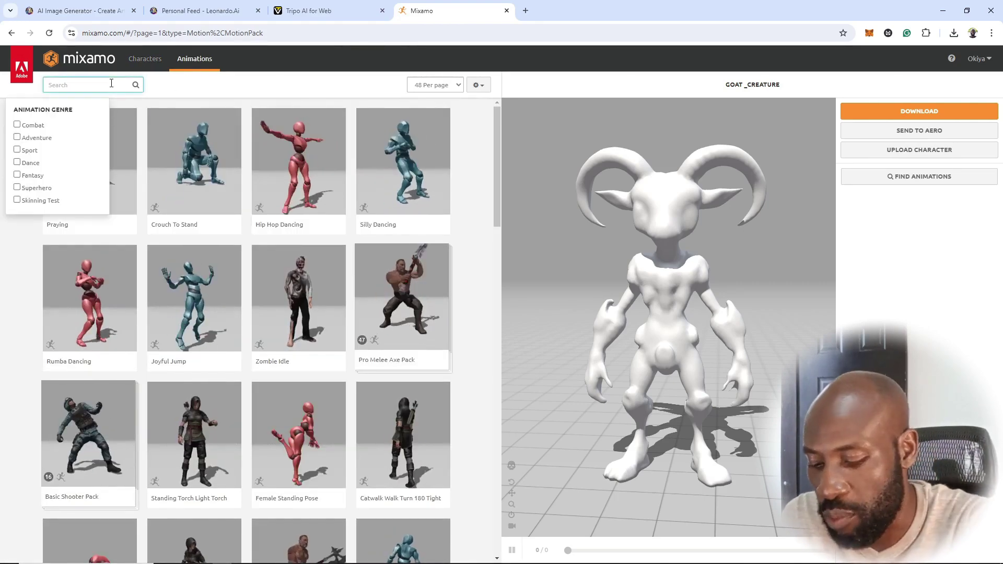
type("mutant")
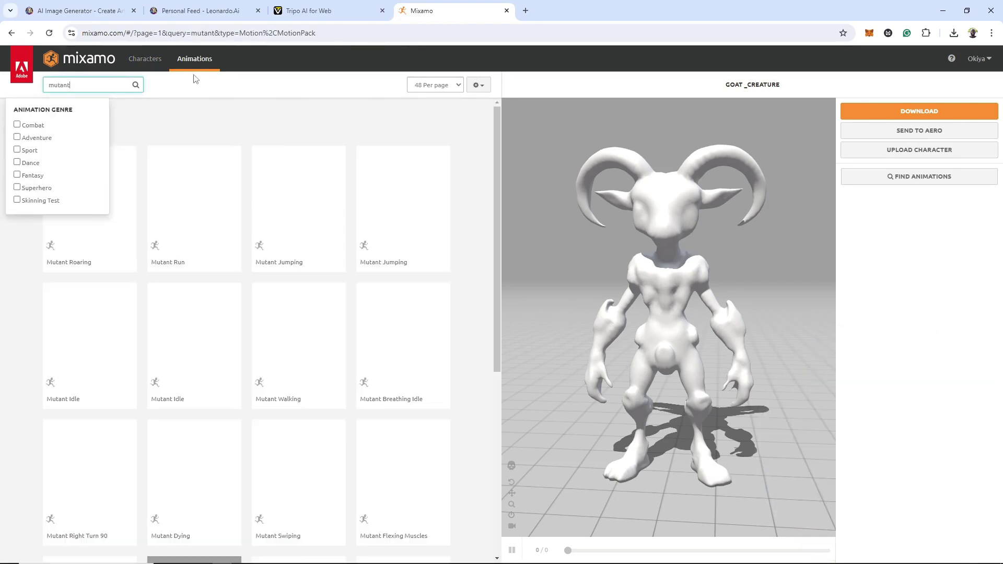
left_click(294, 331)
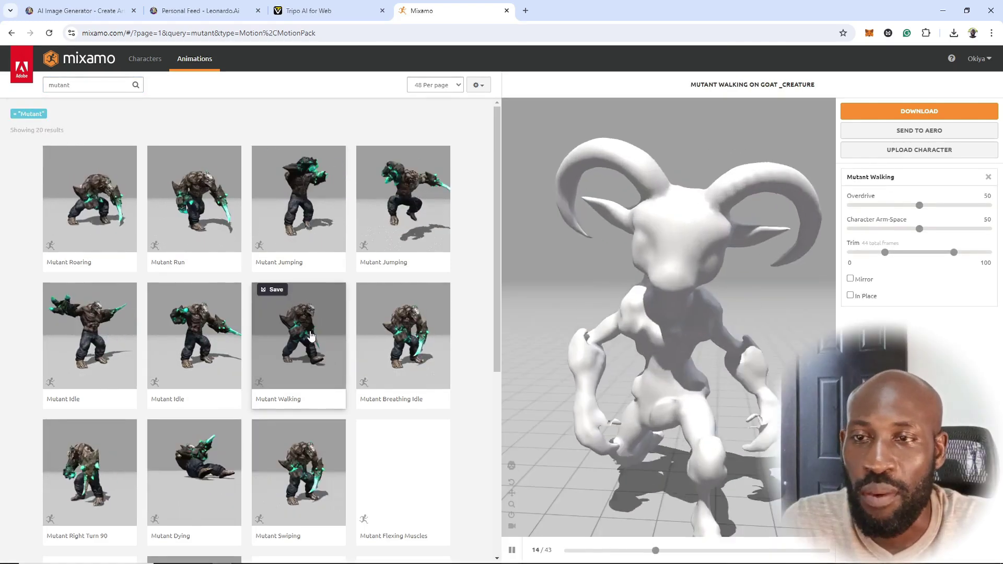
left_click(850, 295)
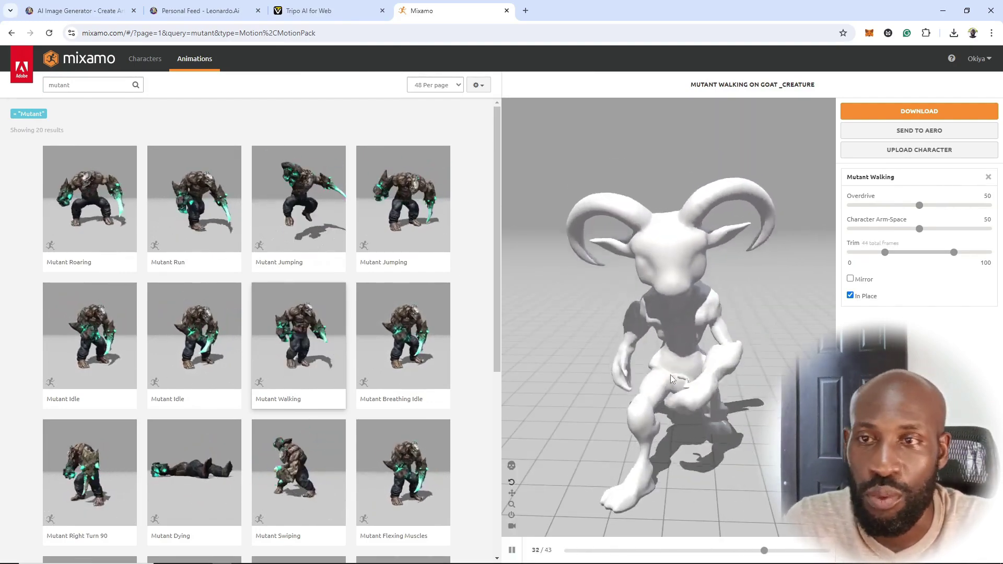
left_click_drag(669, 374, 669, 346)
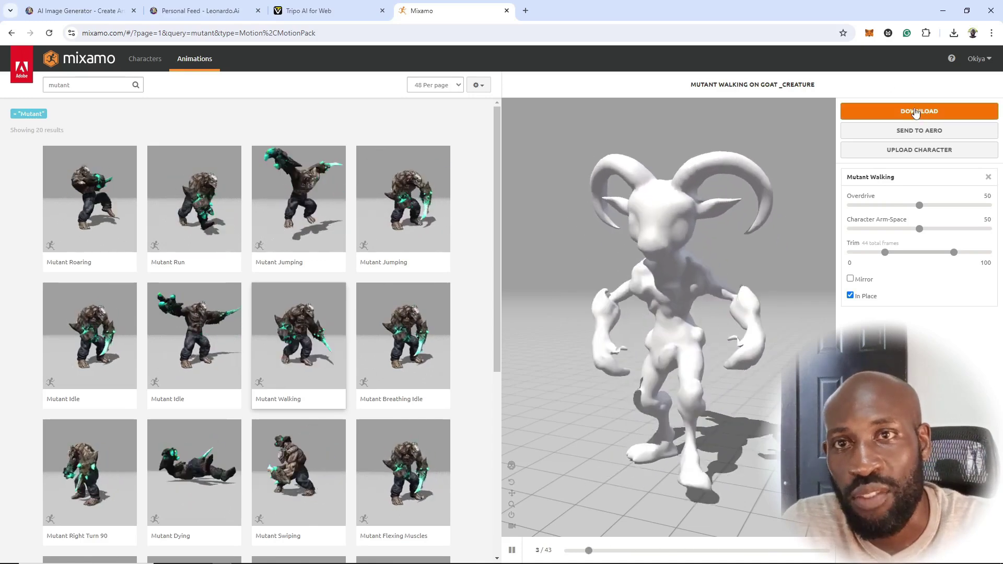
Step: Download Mutant Walking as FBX Binary with skin at 30 fps and no keyframe reduction
left_click(911, 112)
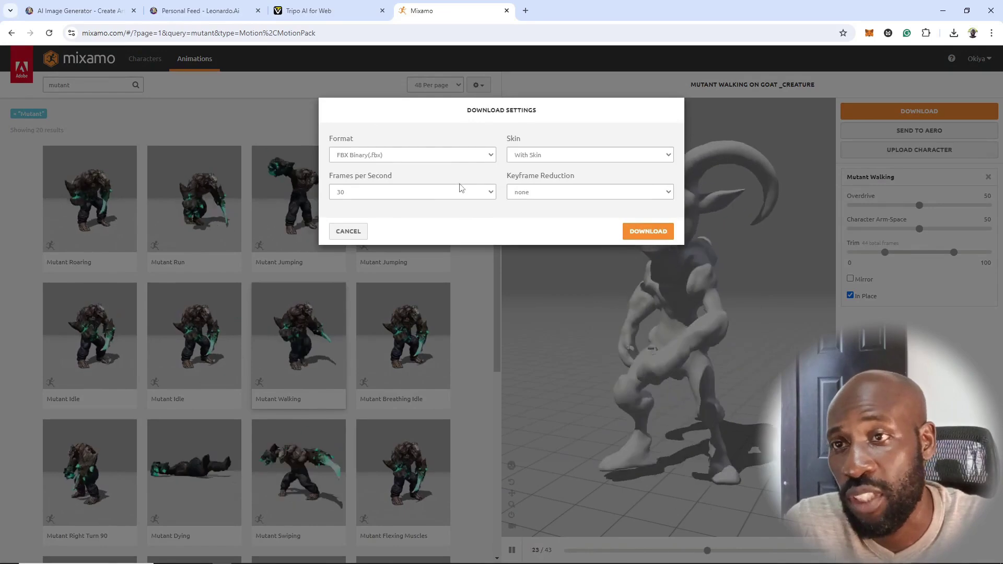
left_click(646, 234)
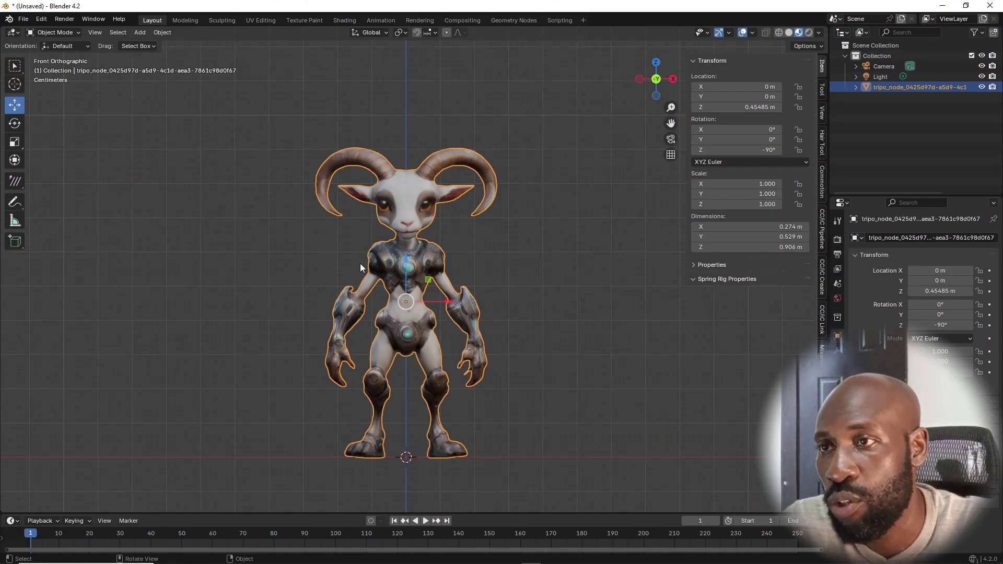
Step: Hide the original tripo goat model in the outliner
middle_click_drag(360, 264, 445, 251)
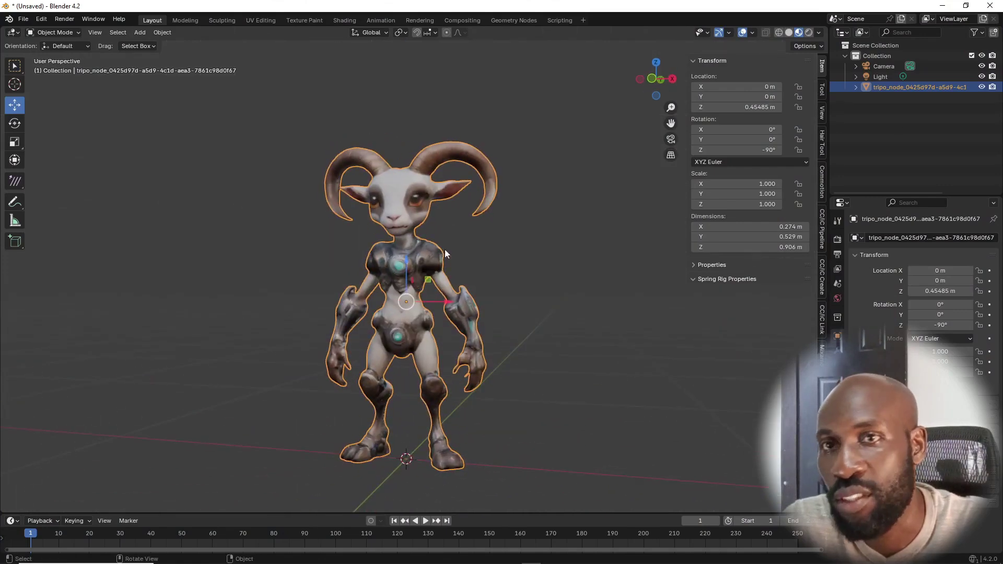
left_click(982, 87)
left_click(981, 87)
left_click(981, 87)
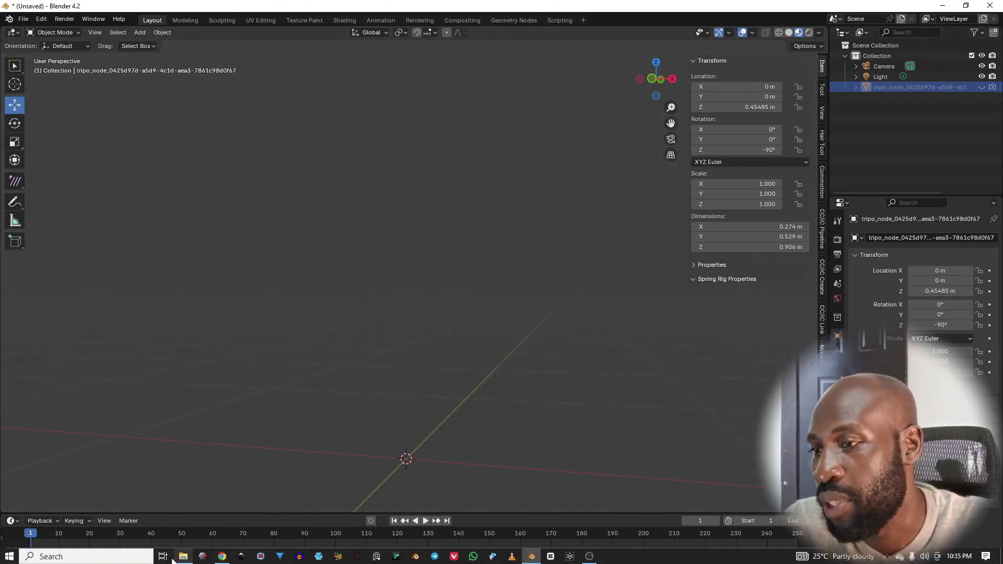
Step: Drop Mutant Walking.fbx from the downloads folder into the viewport to import it
left_click(182, 556)
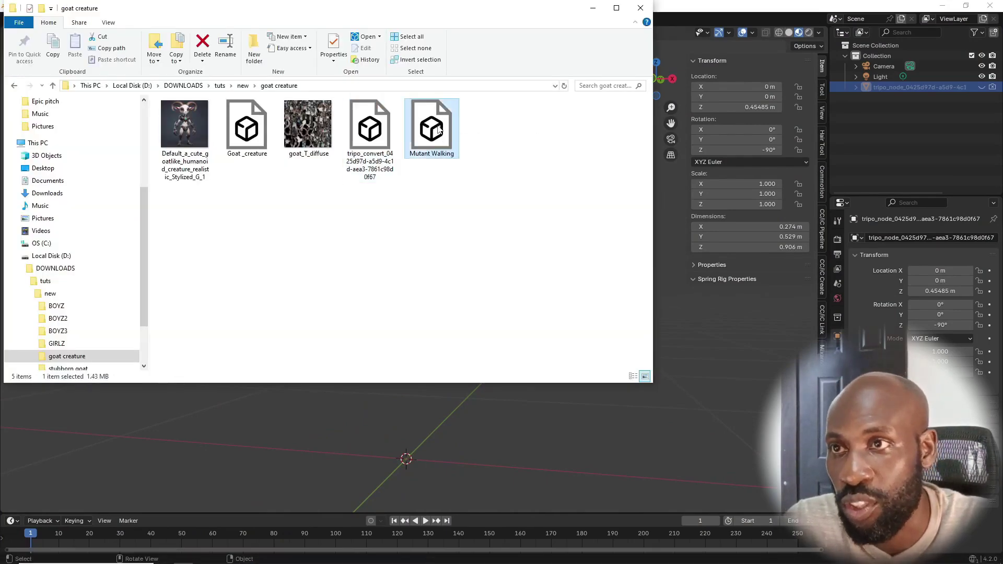
left_click_drag(492, 445, 493, 444)
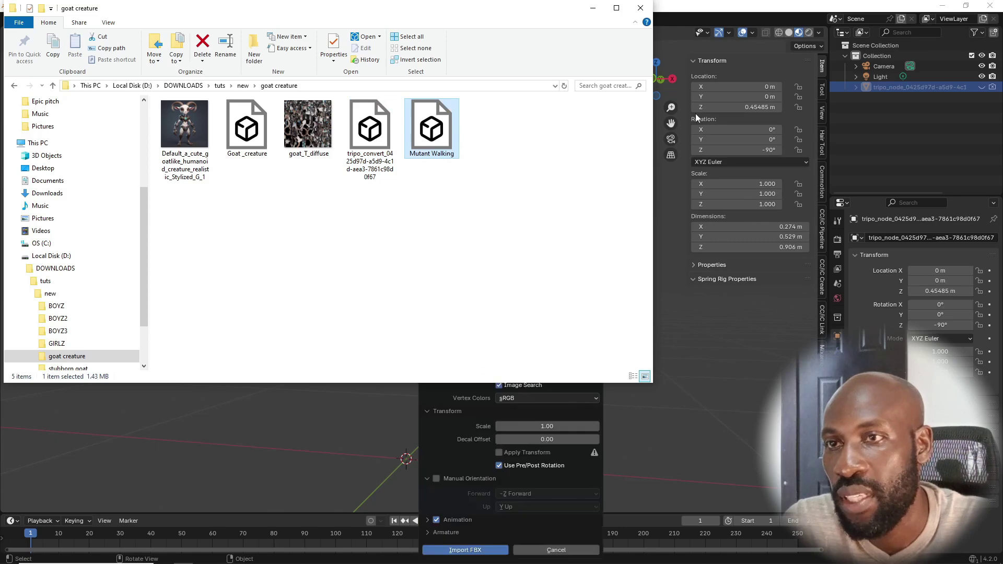
left_click(595, 10)
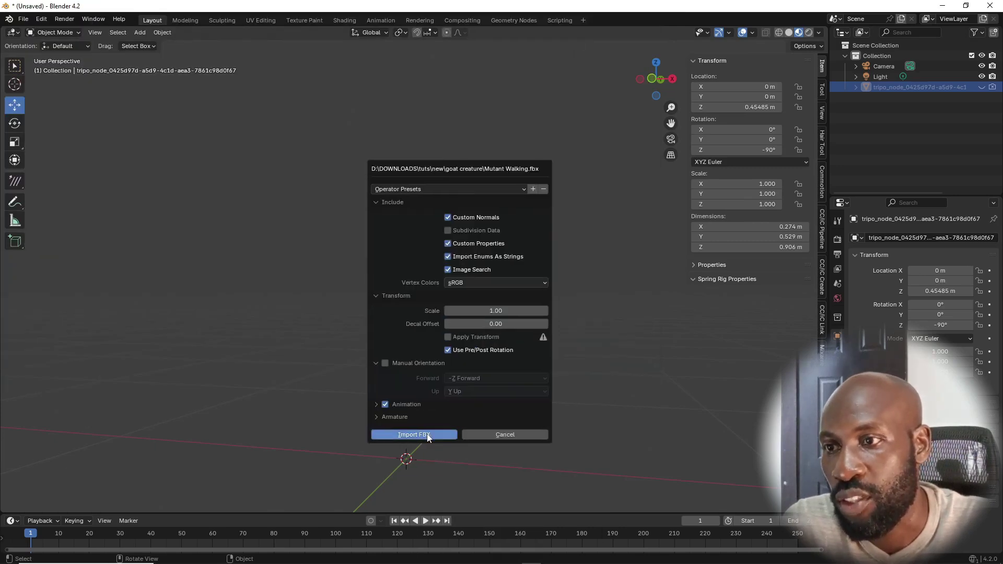
Step: Confirm the FBX import, set the timeline End frame to 45, and play the walk
left_click(413, 434)
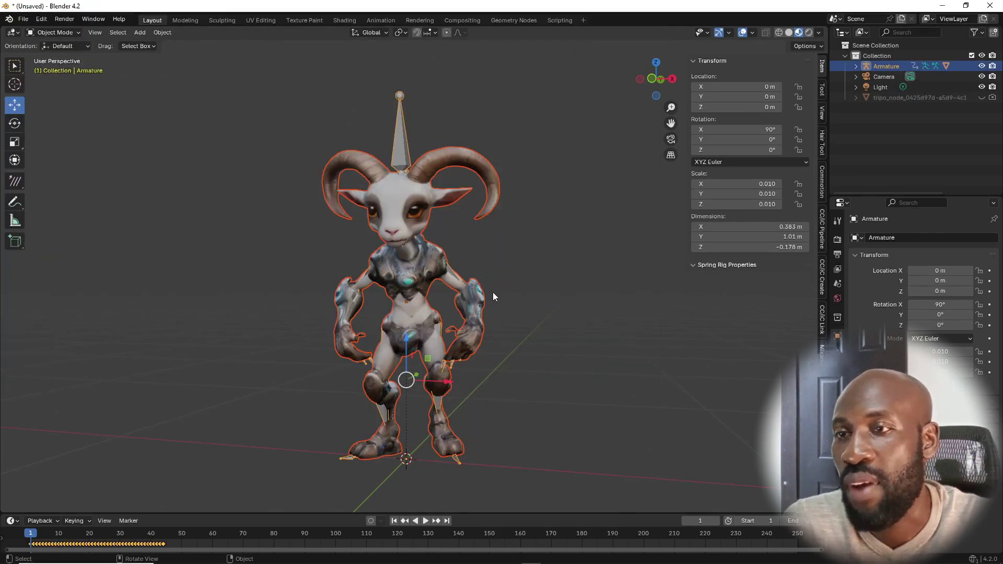
mouse_move(428, 289)
middle_mouse_down()
mouse_move(513, 288)
mouse_move(345, 290)
mouse_move(306, 302)
mouse_move(397, 302)
mouse_move(400, 289)
mouse_move(417, 290)
middle_mouse_up()
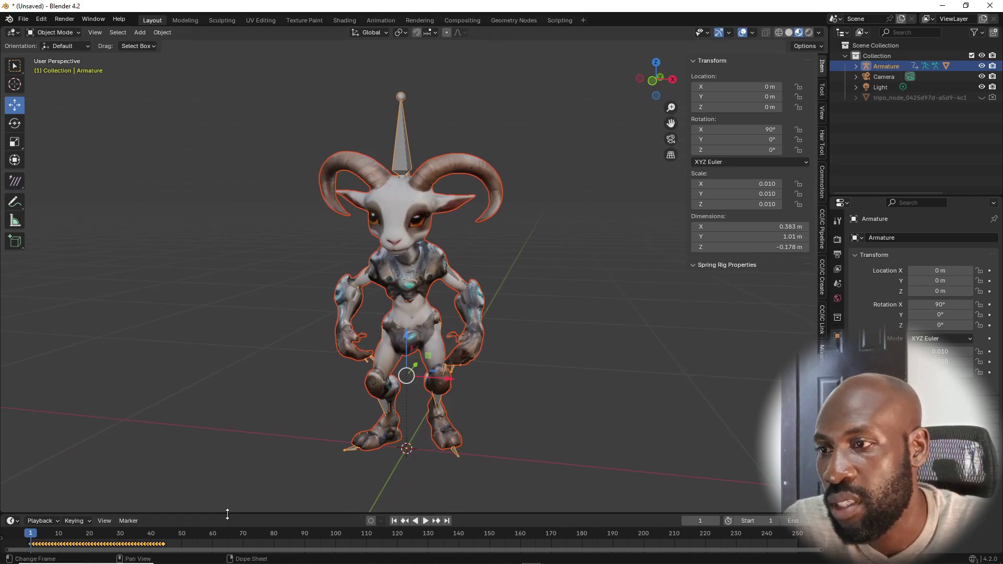
left_click_drag(227, 514, 205, 393)
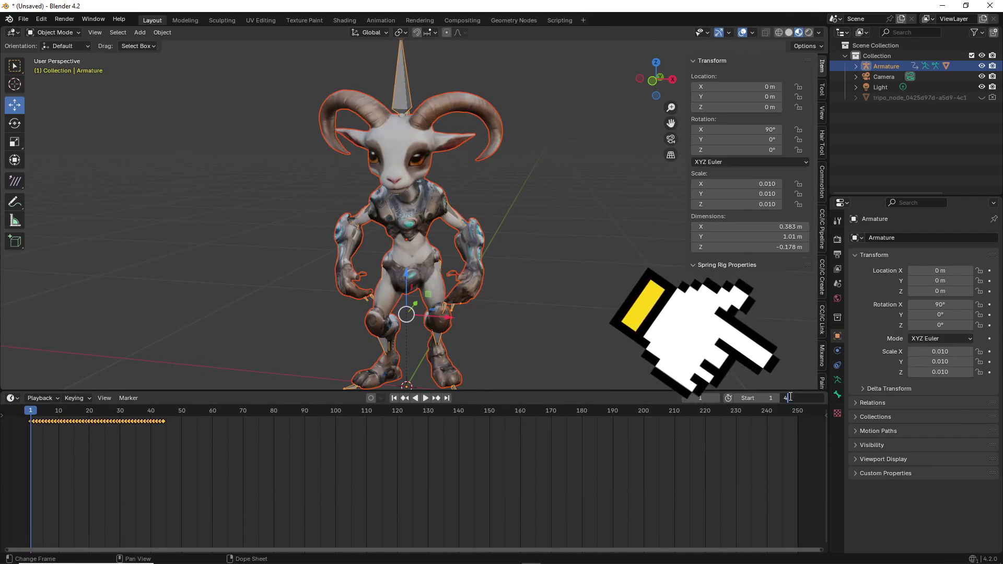
type("45")
key("Return")
left_click_drag(497, 391, 497, 497)
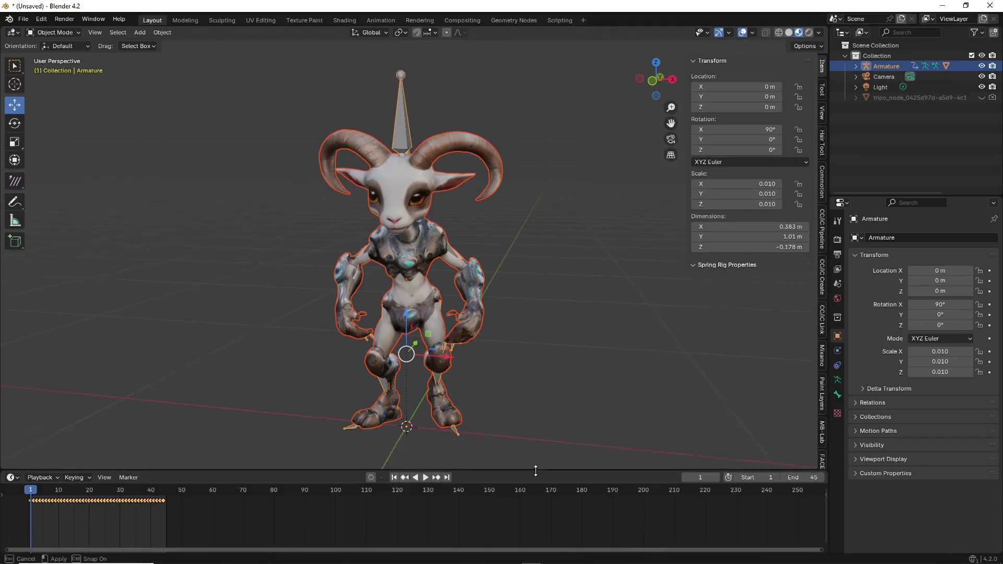
key("space")
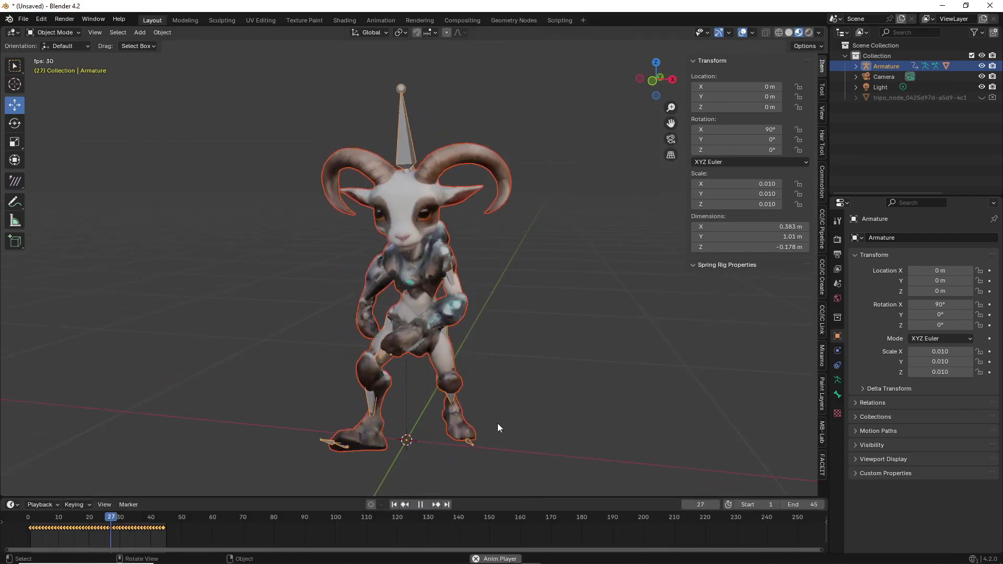